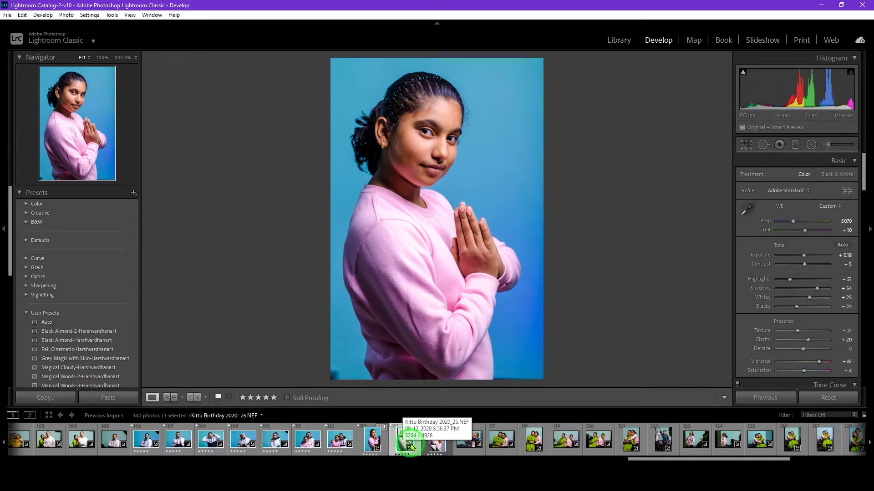
- Create a virtual copy of the pink-sweater portrait, photo 25, and reset the copy's develop settings
{"action": "left_click", "coordinate": [438, 445]}
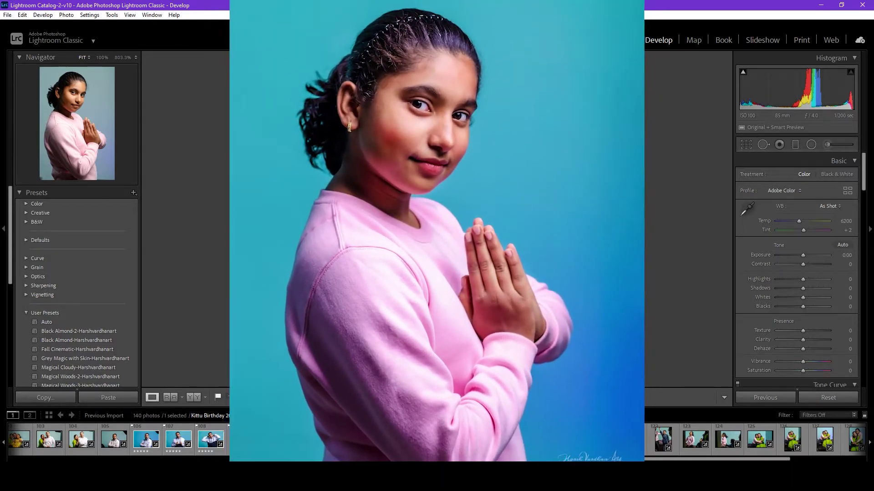
{"action": "left_click", "coordinate": [404, 443]}
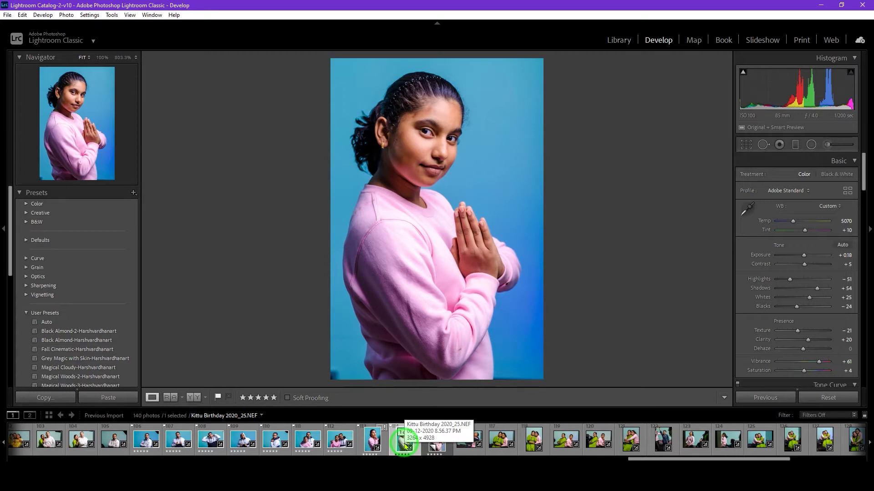
{"action": "key", "text": "ctrl+apostrophe"}
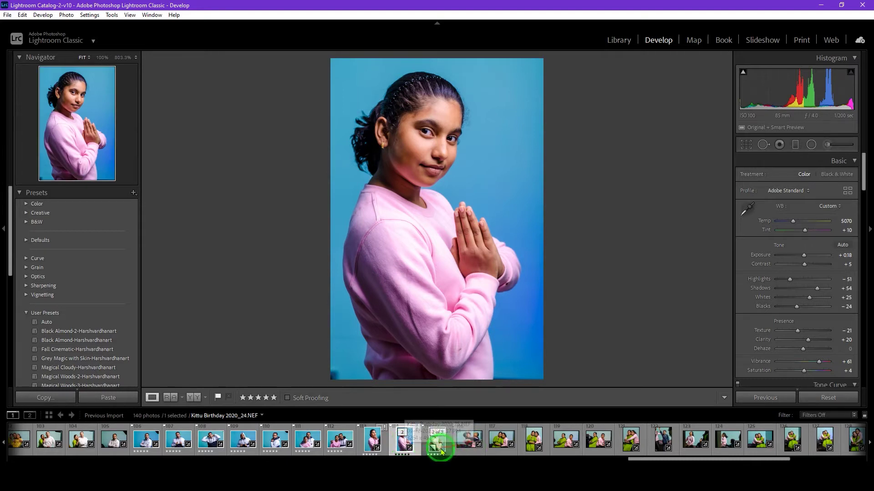
{"action": "key", "text": "ctrl+shift+r"}
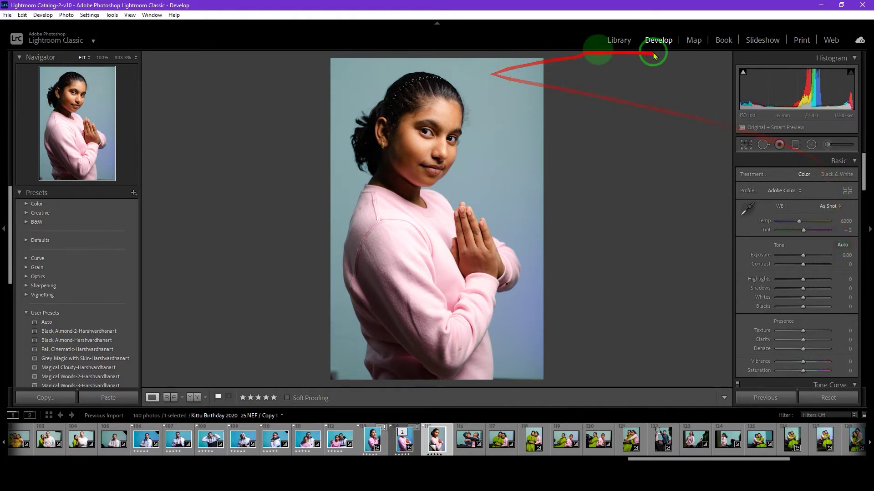
- Apply Auto tone to the virtual copy and cool its white balance to a Temp of 4456
{"action": "left_click", "coordinate": [843, 246]}
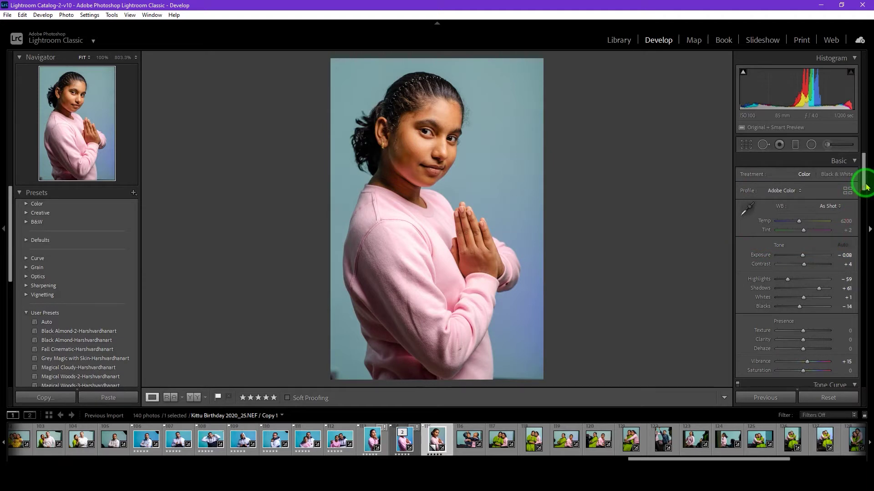
{"action": "left_click_drag", "start_coordinate": [866, 186], "coordinate": [864, 193]}
{"action": "left_click", "coordinate": [869, 230]}
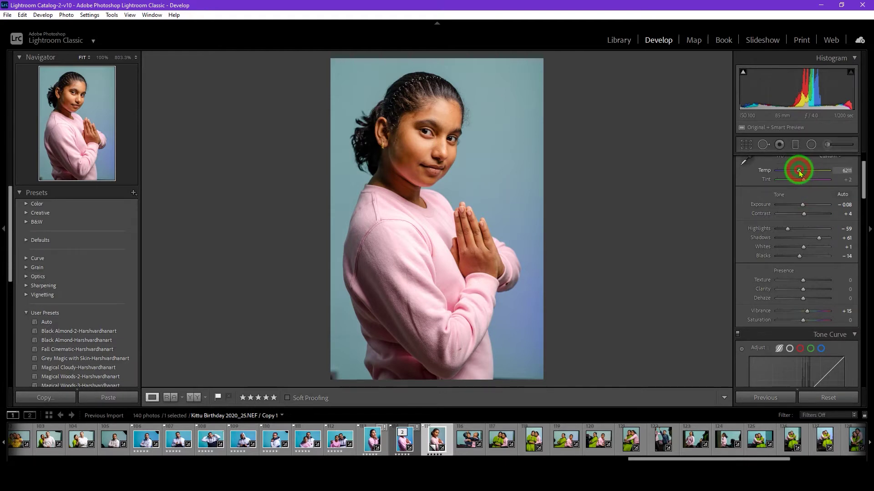
{"action": "left_click_drag", "start_coordinate": [800, 172], "coordinate": [792, 173]}
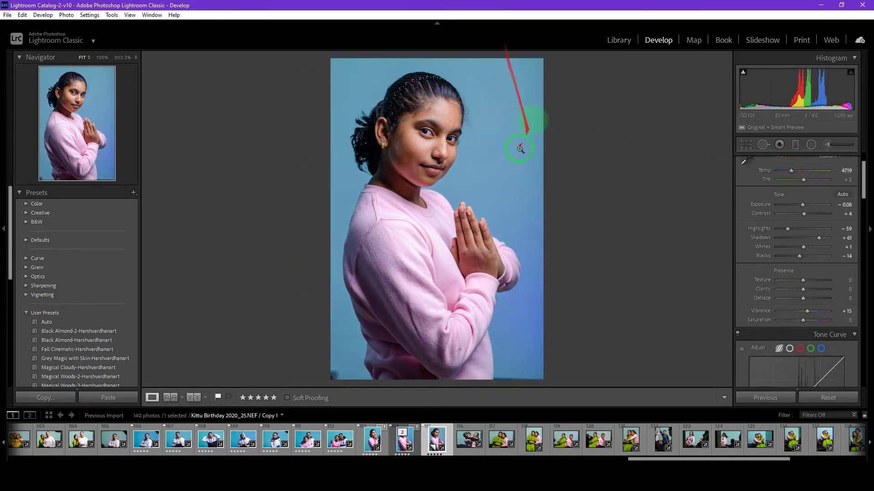
{"action": "left_click_drag", "start_coordinate": [791, 172], "coordinate": [791, 171]}
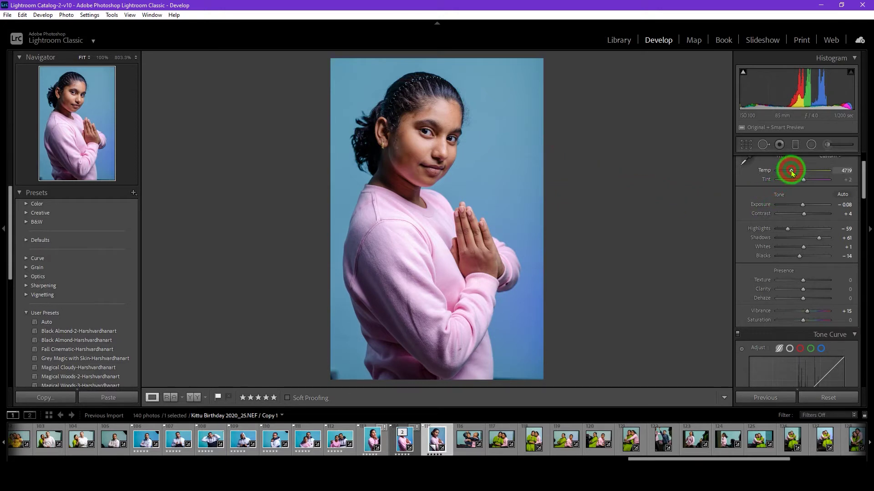
{"action": "double_click", "coordinate": [792, 173]}
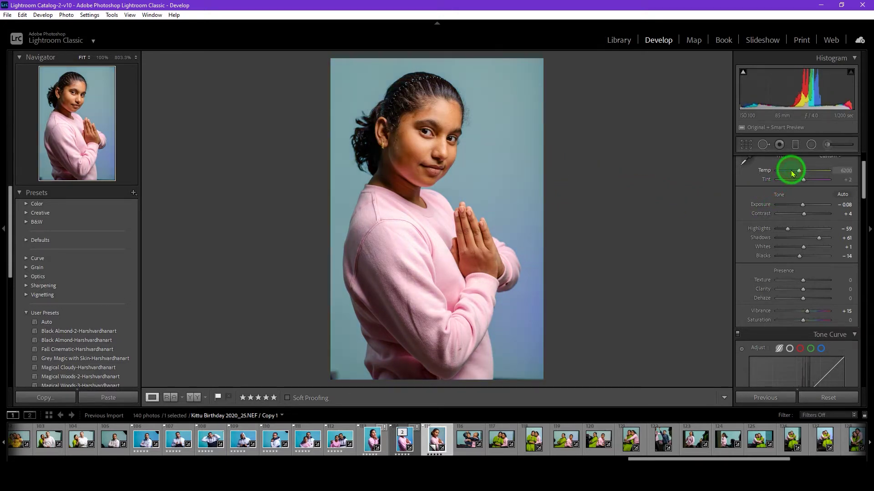
{"action": "left_click", "coordinate": [791, 172]}
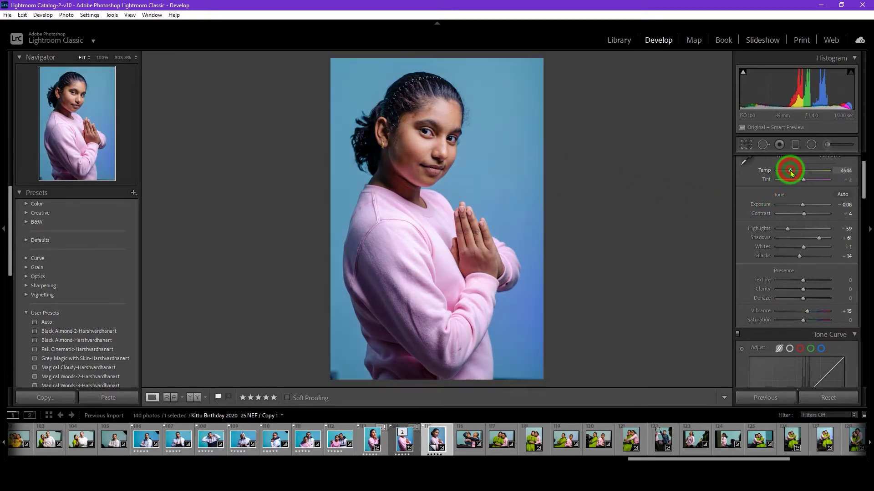
{"action": "left_click_drag", "start_coordinate": [791, 172], "coordinate": [789, 172]}
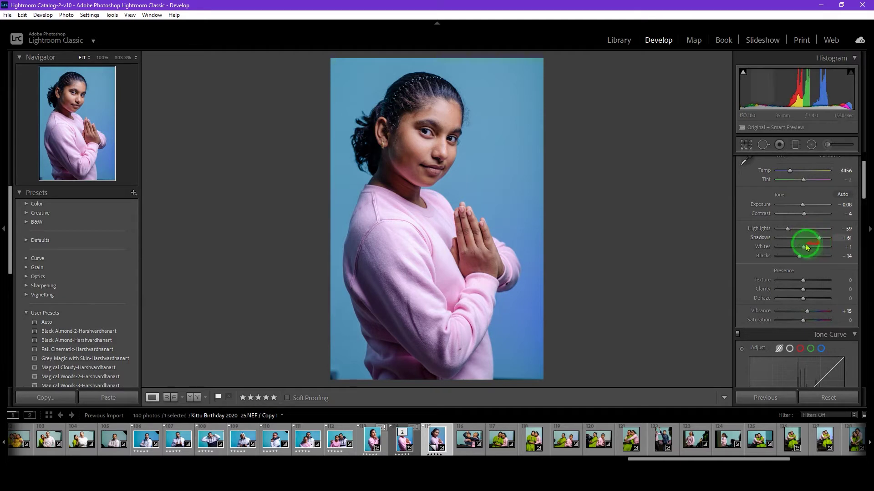
- Set Shadows to +46 and Contrast to +18, and lower Texture to about −35 to soften the skin
{"action": "left_click_drag", "start_coordinate": [819, 238], "coordinate": [808, 216]}
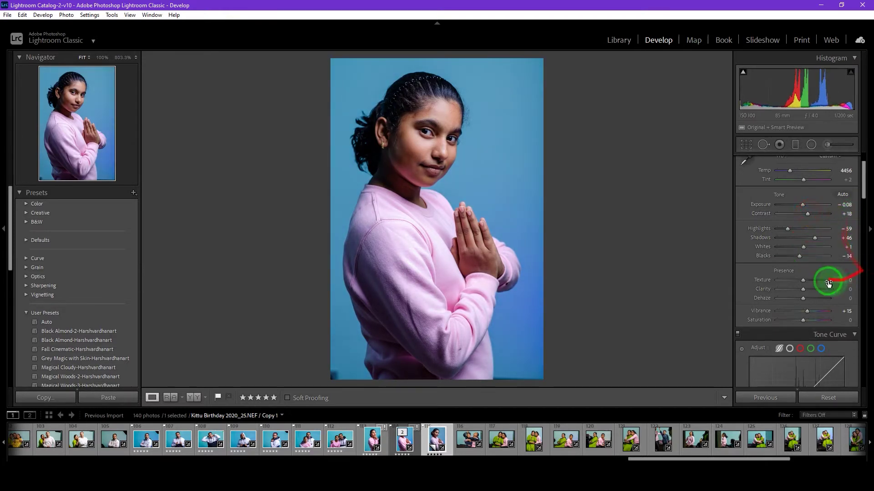
{"action": "left_click", "coordinate": [866, 195]}
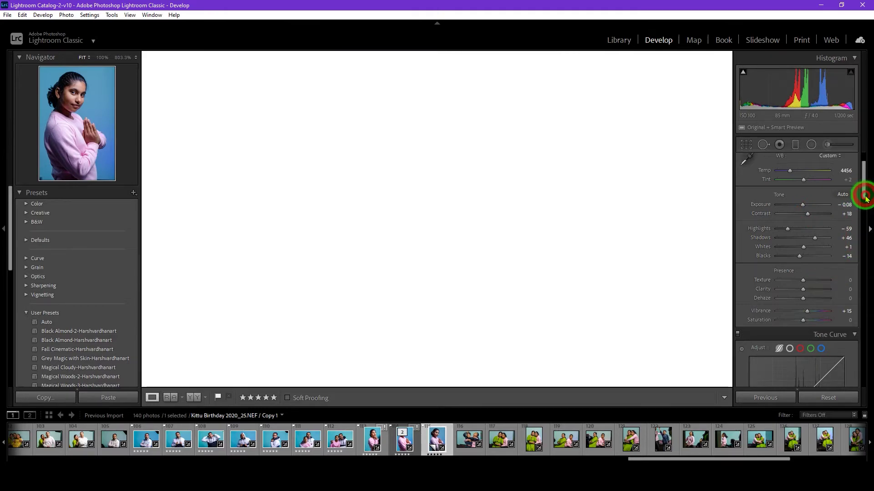
{"action": "left_click", "coordinate": [870, 232]}
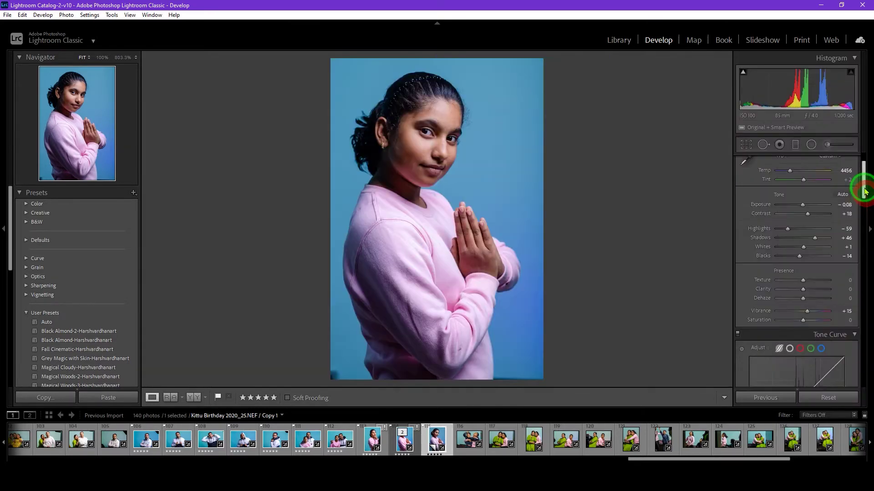
{"action": "scroll", "coordinate": [862, 191], "scroll_direction": "down", "scroll_amount": 3}
{"action": "scroll", "coordinate": [804, 213], "scroll_direction": "down", "scroll_amount": 1}
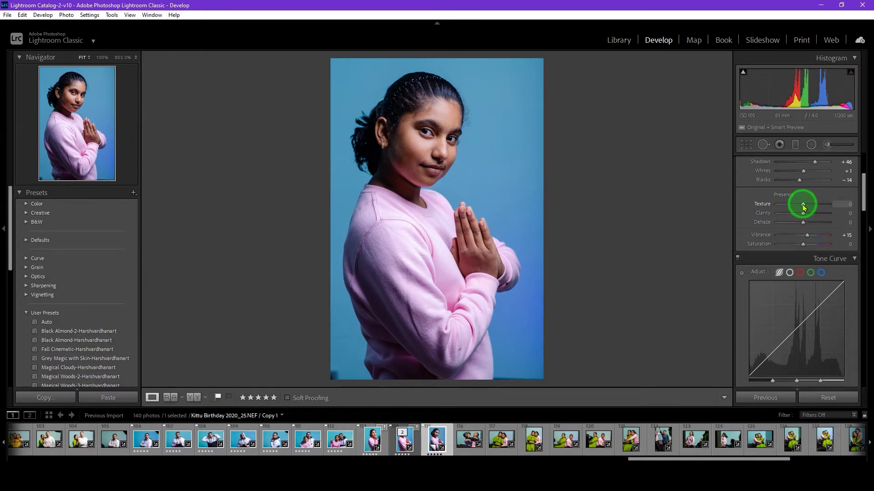
{"action": "left_click_drag", "start_coordinate": [803, 207], "coordinate": [797, 207]}
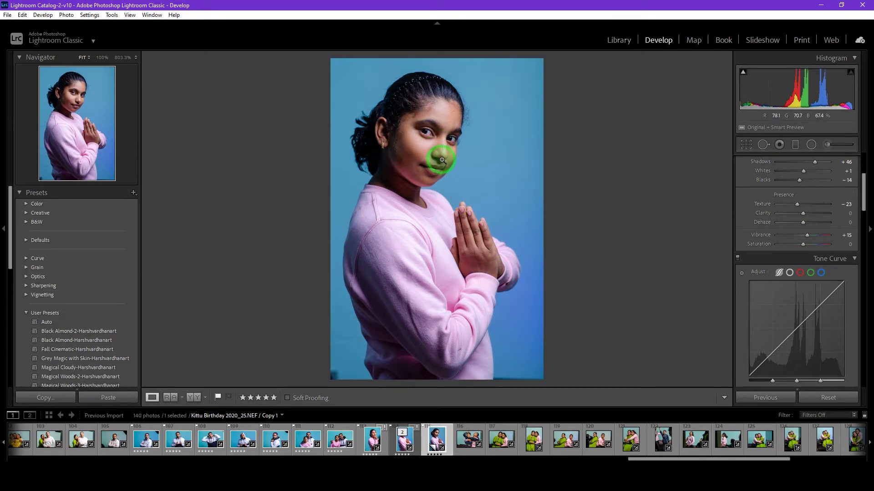
{"action": "left_click", "coordinate": [797, 206]}
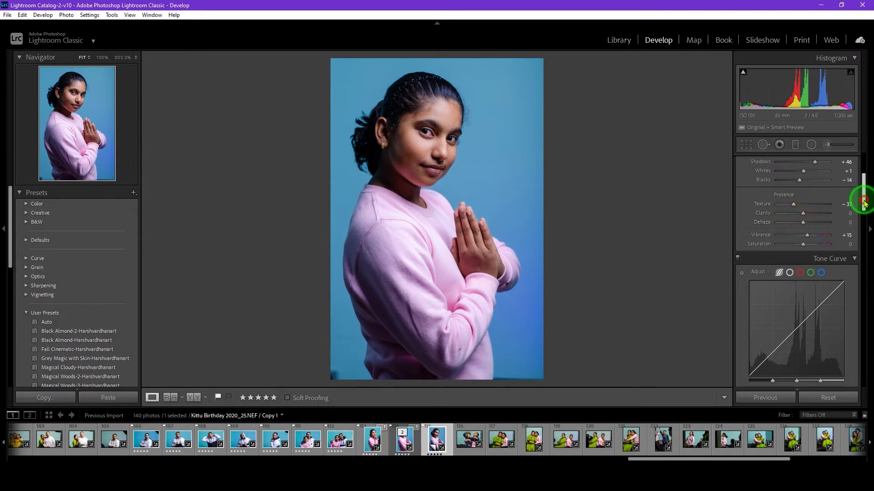
- Shift the Blue hue to +20 and raise the Blue saturation to +23 in the HSL adjustments
{"action": "left_click_drag", "start_coordinate": [863, 195], "coordinate": [865, 245]}
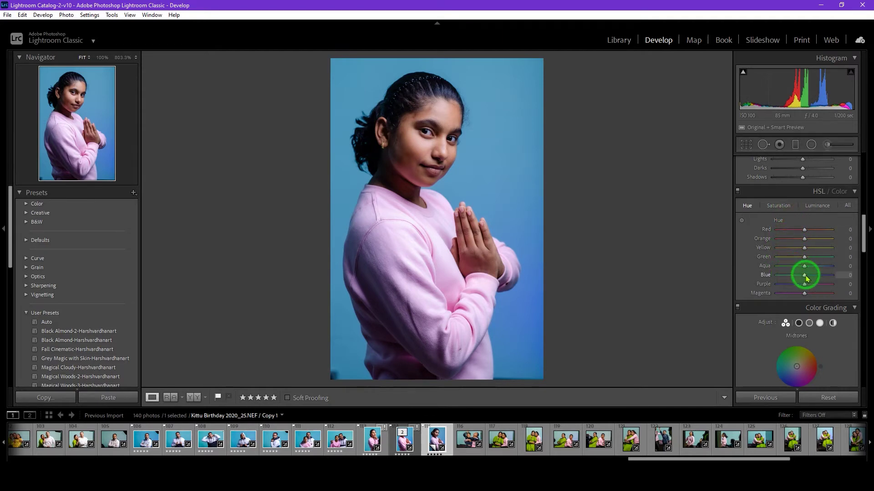
{"action": "left_click_drag", "start_coordinate": [805, 276], "coordinate": [812, 276]}
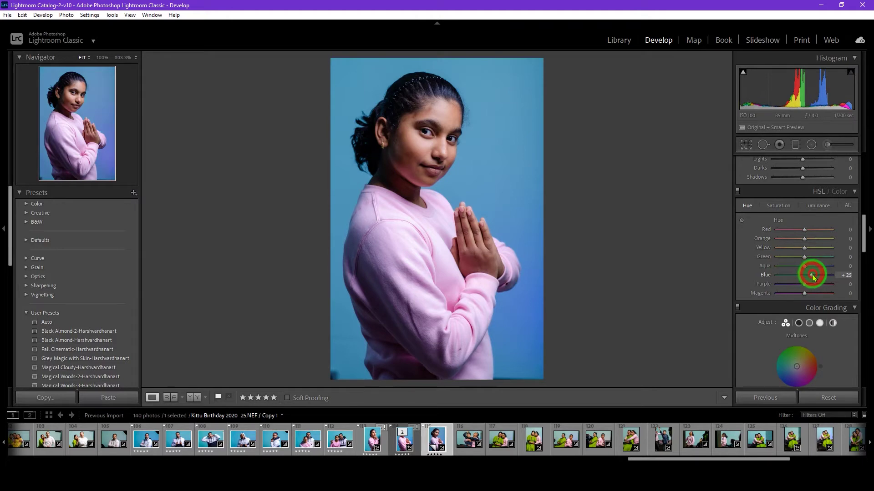
{"action": "mouse_move", "coordinate": [814, 277]}
{"action": "left_mouse_down"}
{"action": "mouse_move", "coordinate": [794, 276]}
{"action": "mouse_move", "coordinate": [812, 278]}
{"action": "left_mouse_up"}
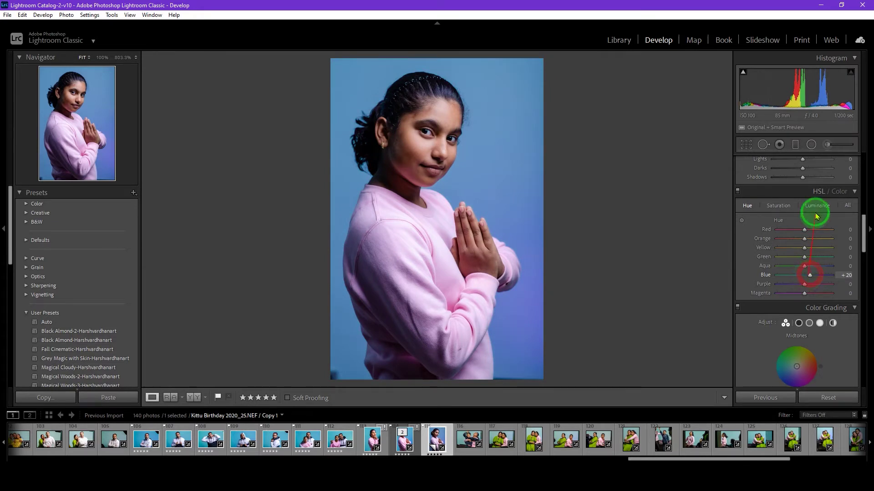
{"action": "left_click", "coordinate": [781, 206]}
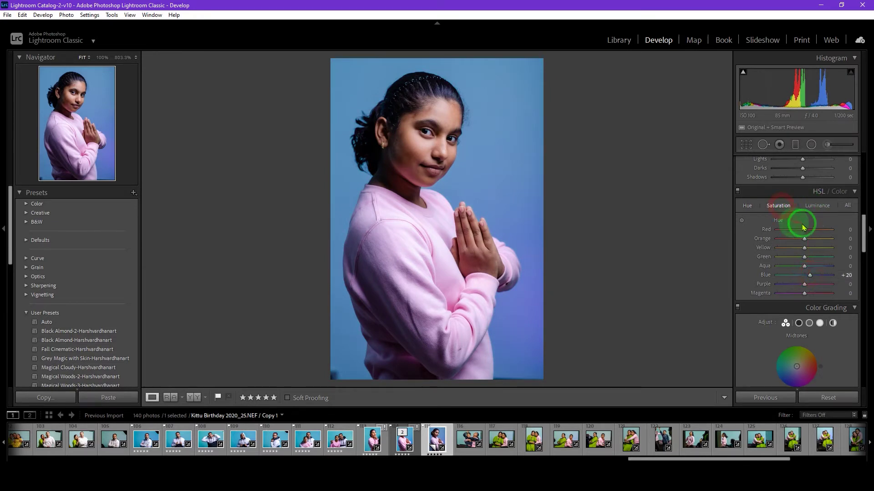
{"action": "left_click_drag", "start_coordinate": [804, 275], "coordinate": [812, 278]}
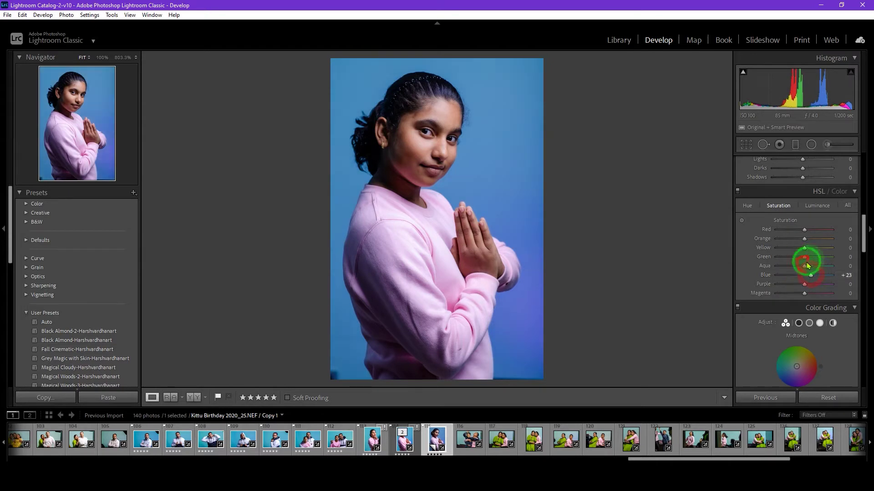
- Set the sharpening Amount to 61 with Masking at 84, and the noise reduction Luminance to 34
{"action": "left_click_drag", "start_coordinate": [866, 232], "coordinate": [863, 288]}
{"action": "left_click", "coordinate": [791, 282]}
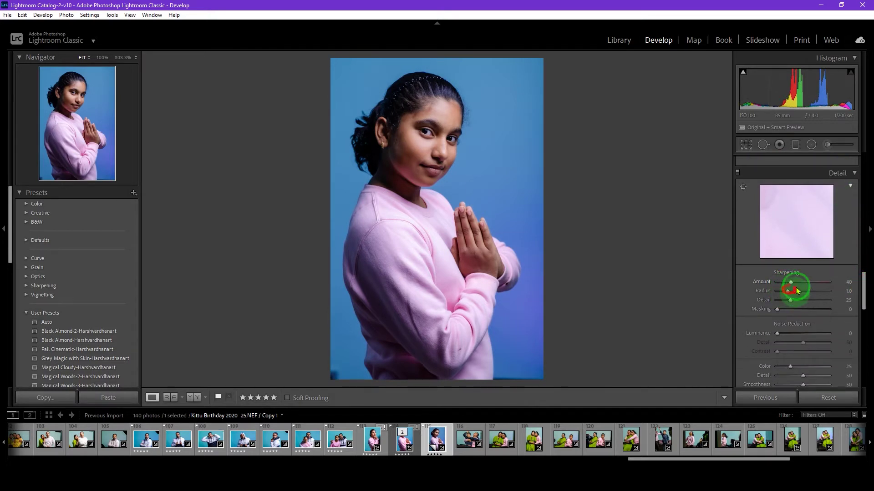
{"action": "left_click", "coordinate": [783, 311]}
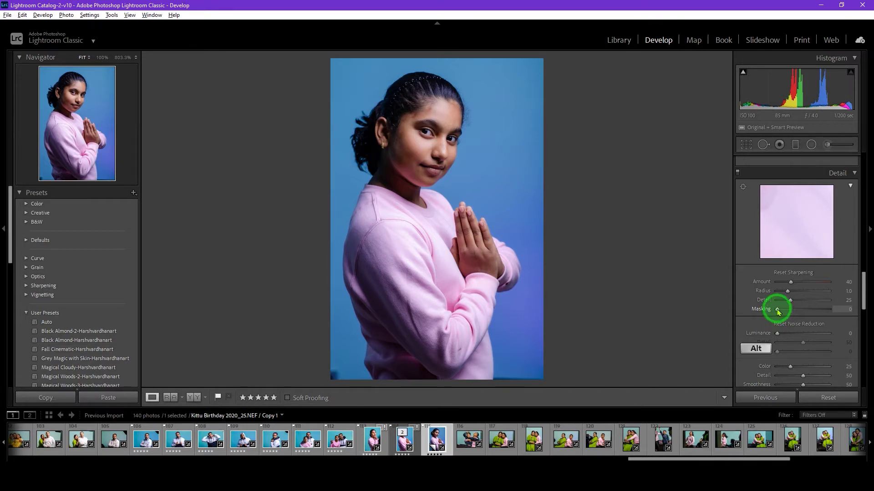
{"action": "left_click_drag", "start_coordinate": [778, 310], "coordinate": [818, 311]}
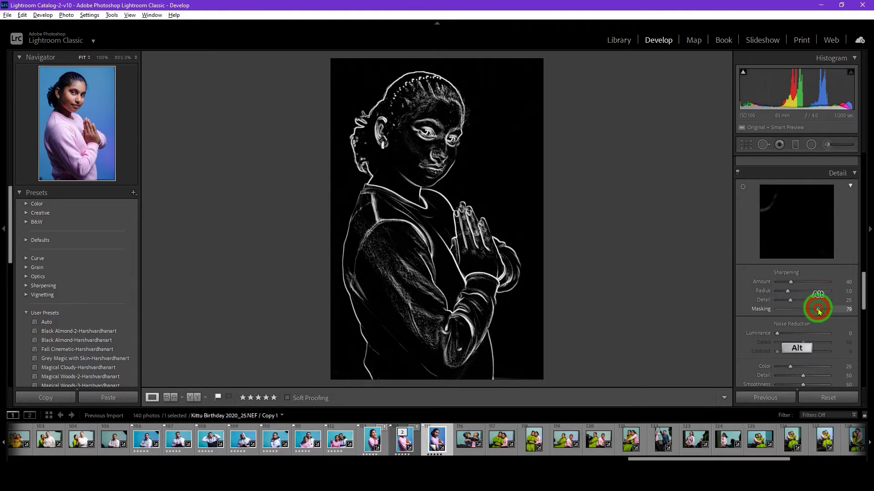
{"action": "left_click_drag", "start_coordinate": [819, 311], "coordinate": [822, 311]}
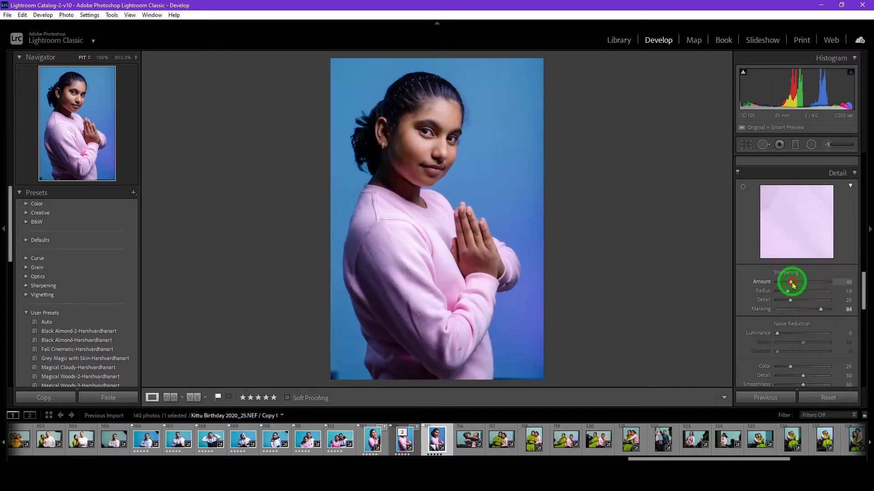
{"action": "left_click_drag", "start_coordinate": [792, 284], "coordinate": [799, 286]}
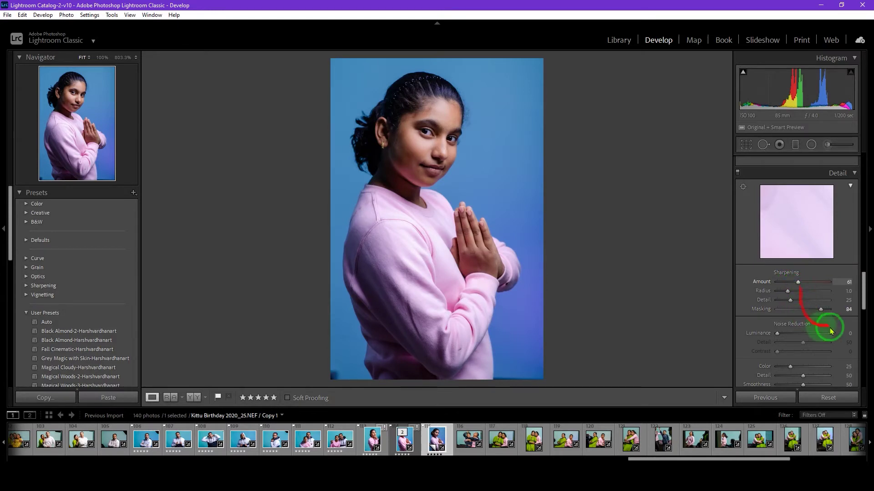
{"action": "left_click", "coordinate": [865, 310]}
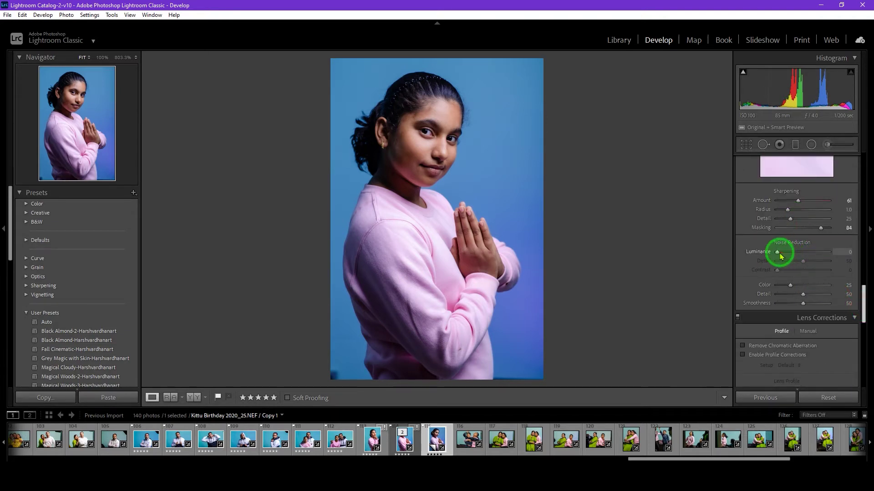
{"action": "left_click_drag", "start_coordinate": [778, 253], "coordinate": [797, 255]}
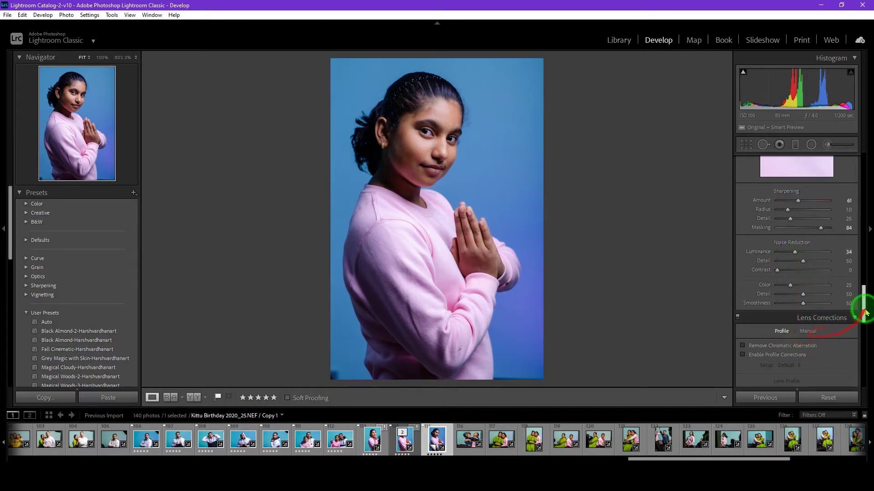
- Inspect the face and hair edges for fringing, and enable chromatic aberration removal and lens profile corrections
{"action": "left_click_drag", "start_coordinate": [866, 312], "coordinate": [865, 317]}
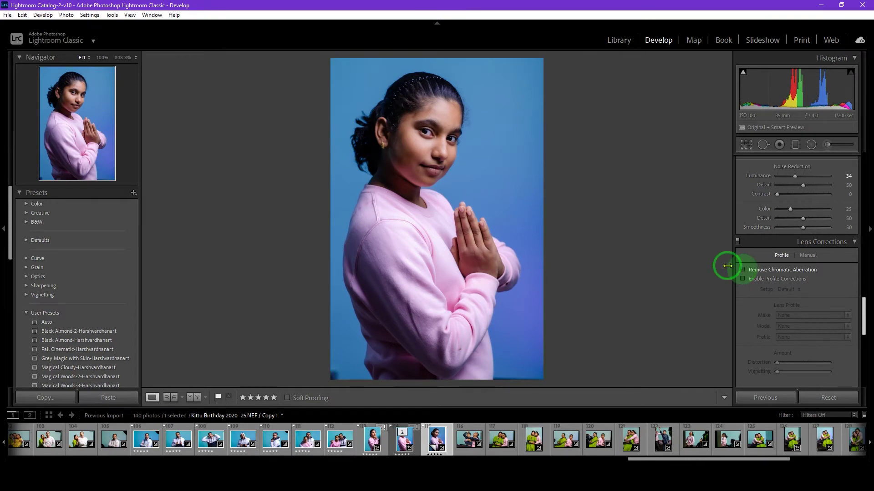
{"action": "left_click", "coordinate": [443, 183]}
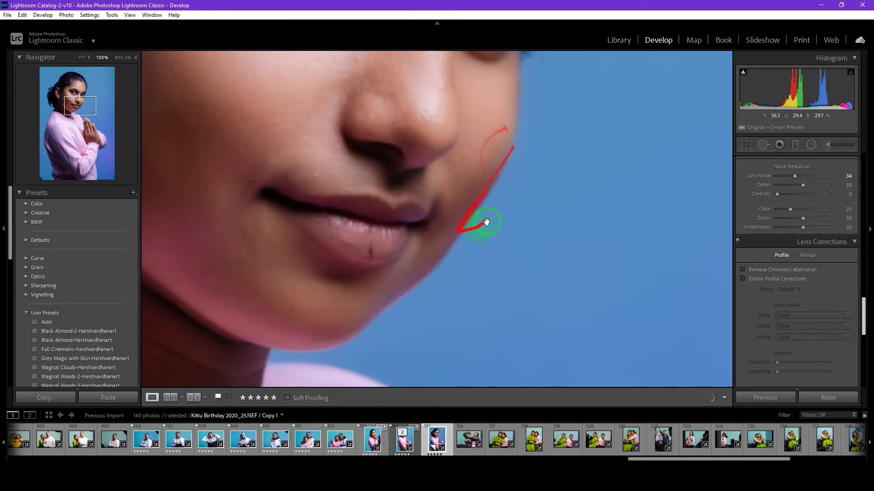
{"action": "left_click", "coordinate": [443, 266]}
{"action": "left_click", "coordinate": [367, 172]}
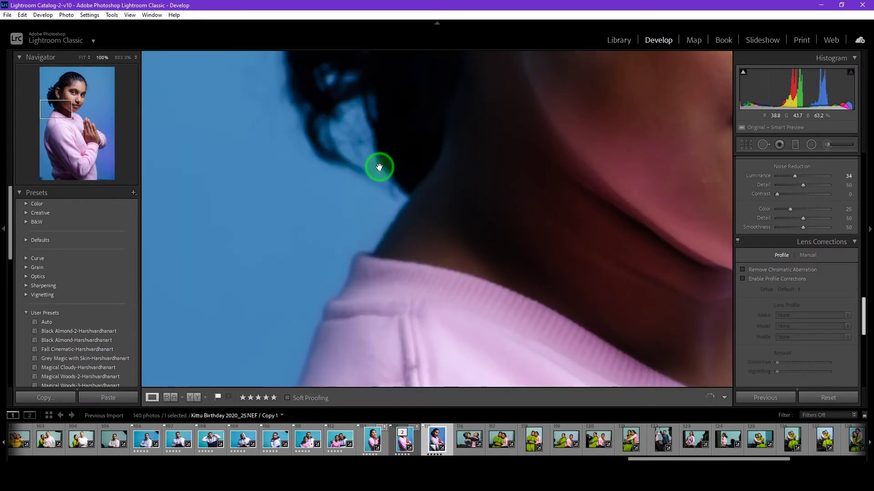
{"action": "left_click", "coordinate": [379, 167]}
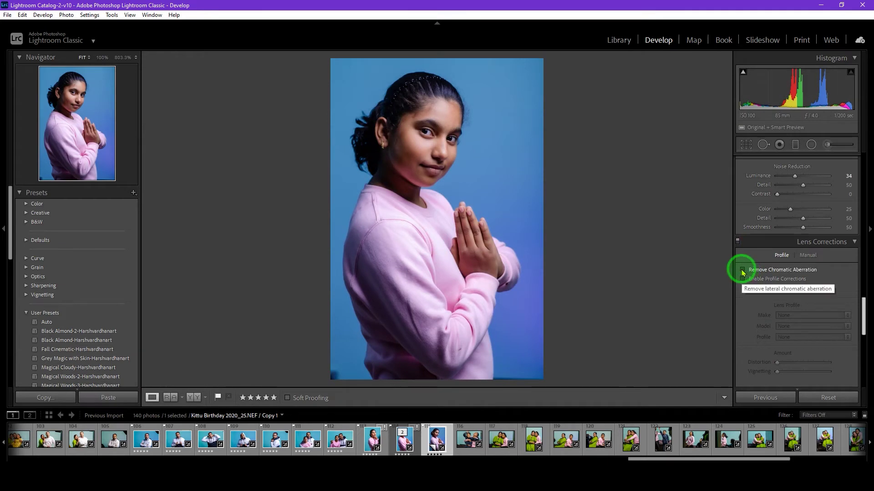
{"action": "left_click", "coordinate": [742, 271]}
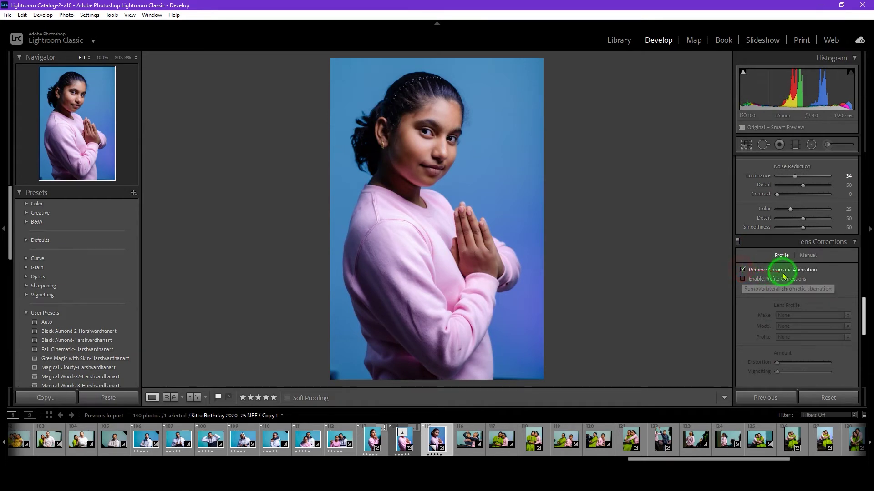
{"action": "left_click", "coordinate": [743, 280]}
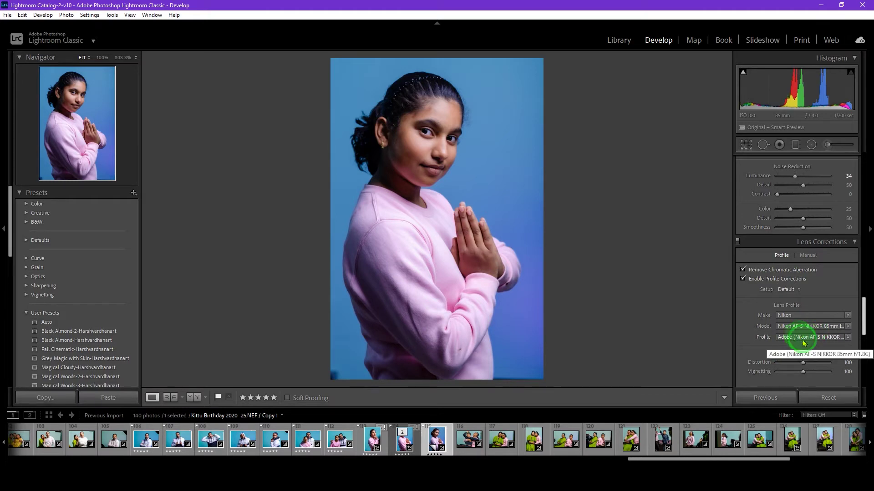
{"action": "left_click", "coordinate": [747, 280]}
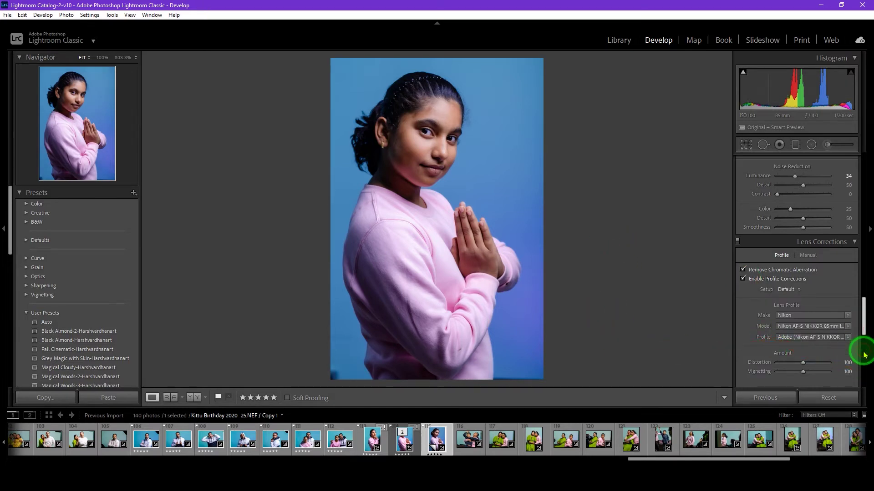
{"action": "left_click_drag", "start_coordinate": [863, 326], "coordinate": [864, 354]}
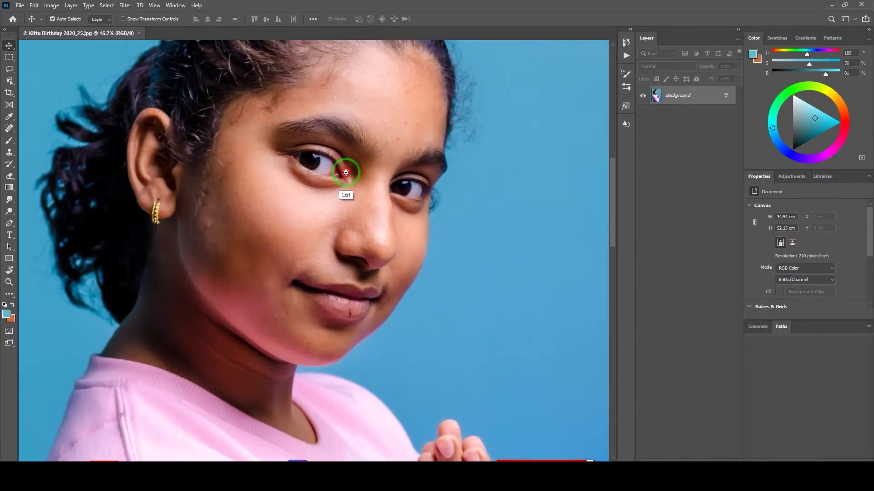
- Switch to Photoshop, add an empty layer above the portrait's Background, and set up the Spot Healing Brush with Sample All Layers enabled
{"action": "mouse_move", "coordinate": [346, 171]}
{"action": "left_mouse_down"}
{"action": "mouse_move", "coordinate": [385, 208]}
{"action": "mouse_move", "coordinate": [399, 188]}
{"action": "left_mouse_up"}
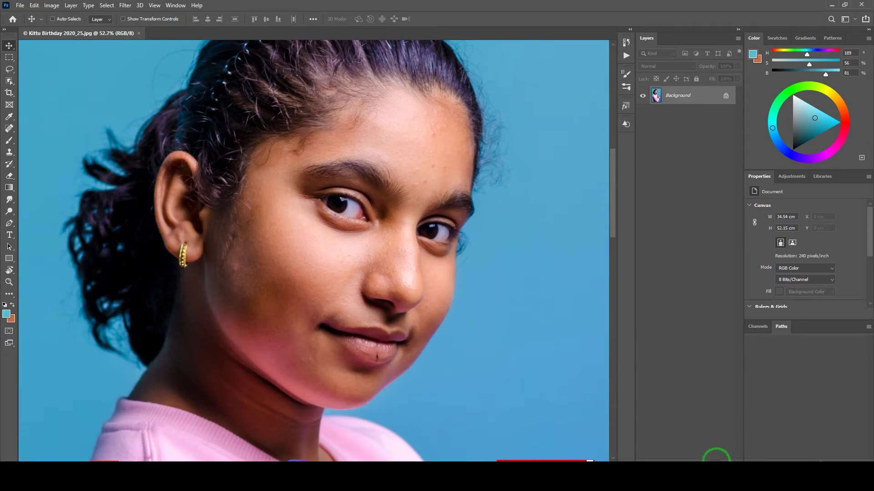
{"action": "left_click", "coordinate": [716, 462]}
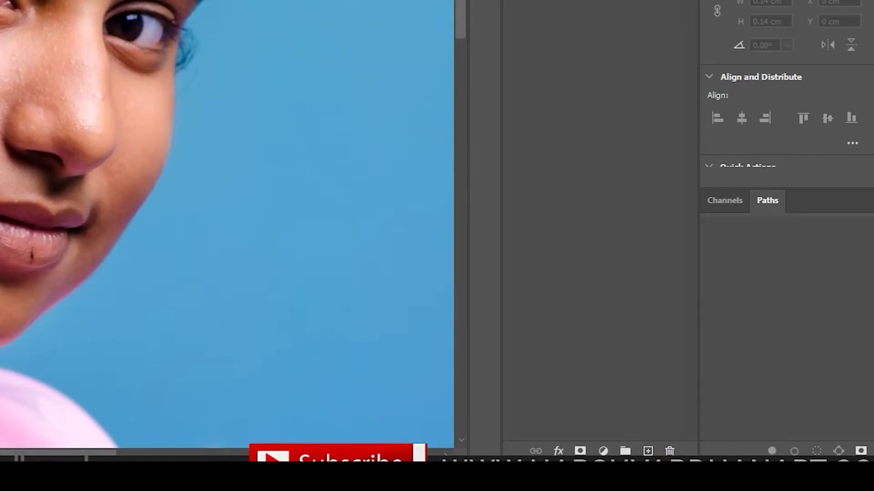
{"action": "left_click", "coordinate": [8, 119]}
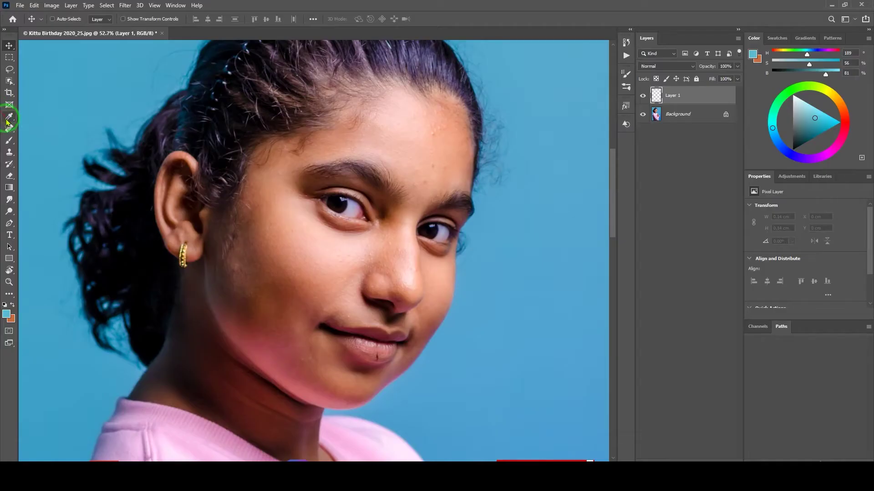
{"action": "left_click", "coordinate": [9, 125]}
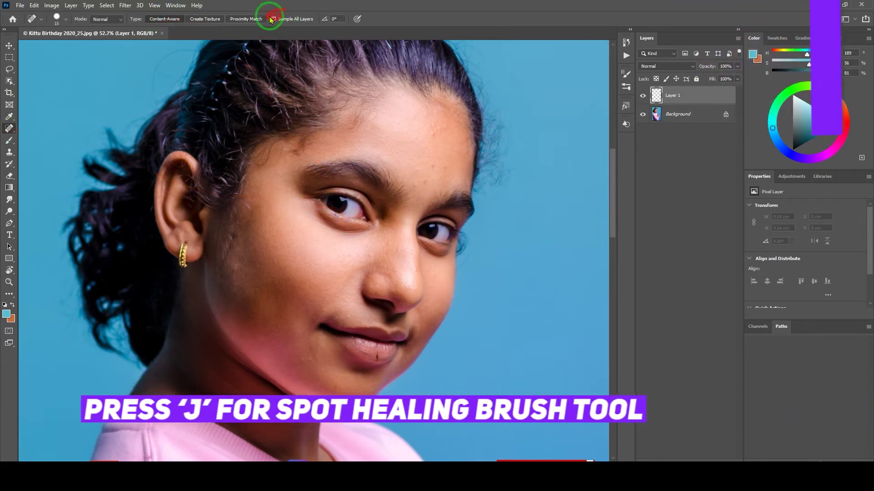
- Heal the small blemishes on the nose and nose bridge, enlarging the healing brush to 30 for the bridge
{"action": "left_click", "coordinate": [405, 273]}
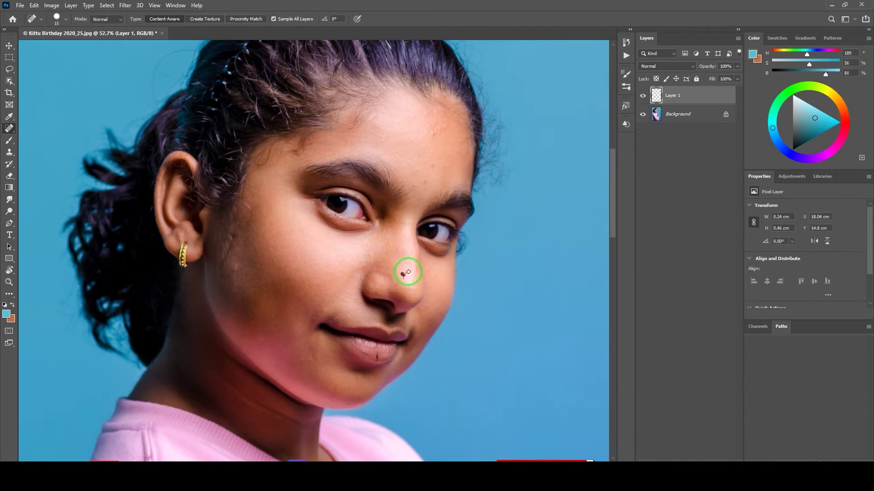
{"action": "left_click", "coordinate": [409, 258]}
{"action": "left_click_drag", "start_coordinate": [415, 270], "coordinate": [389, 247]}
{"action": "left_click", "coordinate": [384, 242]}
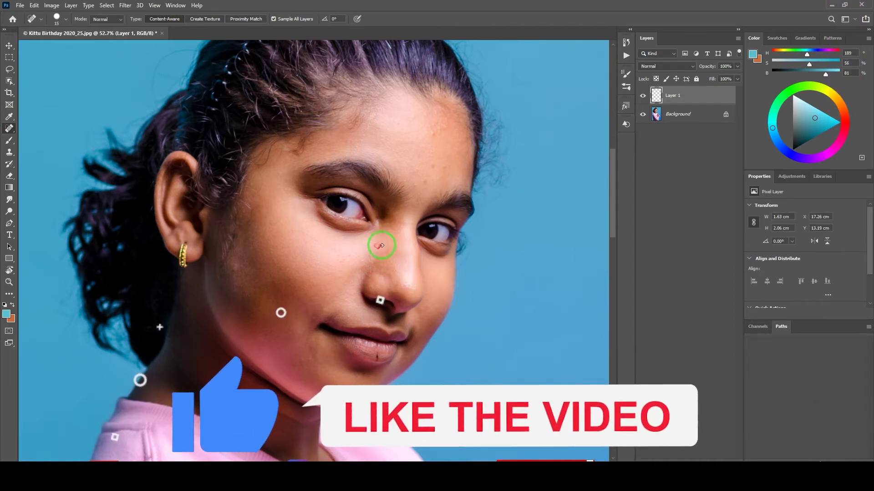
{"action": "key", "text": "bracketright"}
{"action": "key", "text": "bracketright"}
{"action": "key", "text": "bracketright"}
{"action": "left_click", "coordinate": [385, 240]}
{"action": "left_click", "coordinate": [400, 226]}
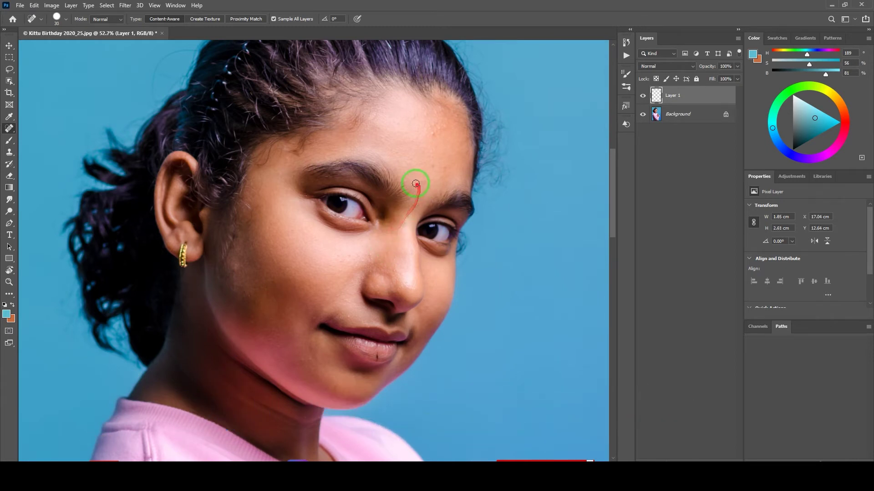
- Heal the spots on the forehead, temple and cheeks, reducing the healing brush to 25 for the upper forehead
{"action": "left_click_drag", "start_coordinate": [439, 133], "coordinate": [433, 128]}
{"action": "left_click", "coordinate": [424, 171]}
{"action": "left_click", "coordinate": [336, 264]}
{"action": "left_click_drag", "start_coordinate": [260, 186], "coordinate": [259, 197]}
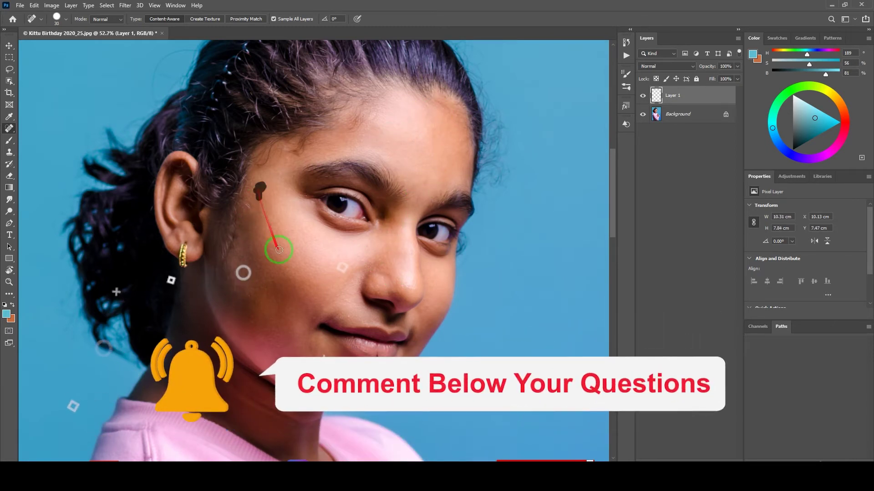
{"action": "left_click", "coordinate": [290, 303]}
{"action": "left_click", "coordinate": [426, 273]}
{"action": "key", "text": "bracketleft"}
{"action": "left_click_drag", "start_coordinate": [377, 118], "coordinate": [382, 117]}
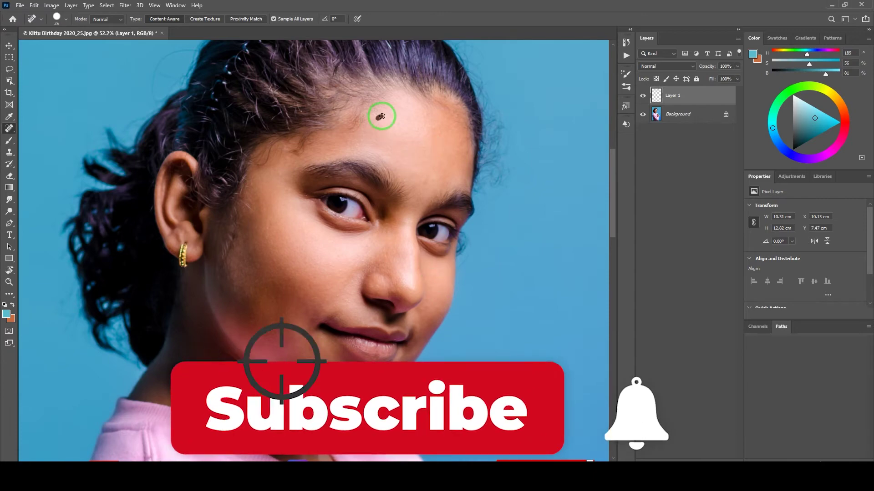
- Heal the small marks on the pink sweater's sleeve and cuff around the folded hands
{"action": "left_click_drag", "start_coordinate": [306, 354], "coordinate": [328, 236]}
{"action": "left_click_drag", "start_coordinate": [432, 449], "coordinate": [351, 201]}
{"action": "scroll", "coordinate": [424, 253], "scroll_direction": "up", "scroll_amount": 4}
{"action": "left_click", "coordinate": [419, 276]}
{"action": "left_click", "coordinate": [423, 220]}
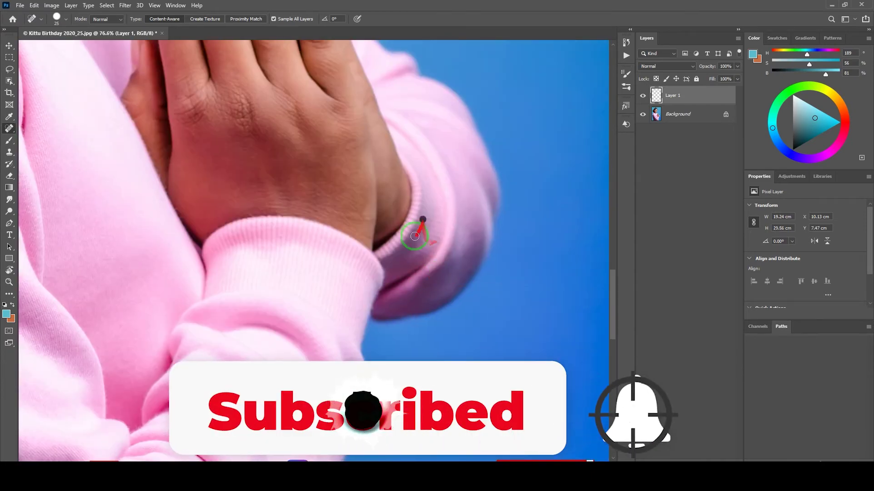
{"action": "left_click_drag", "start_coordinate": [414, 237], "coordinate": [430, 219]}
{"action": "left_click", "coordinate": [462, 271]}
{"action": "left_click_drag", "start_coordinate": [346, 341], "coordinate": [410, 113]}
{"action": "left_click", "coordinate": [326, 345]}
{"action": "left_click_drag", "start_coordinate": [384, 283], "coordinate": [323, 355]}
{"action": "left_click_drag", "start_coordinate": [320, 151], "coordinate": [336, 364]}
{"action": "left_click_drag", "start_coordinate": [337, 232], "coordinate": [385, 218]}
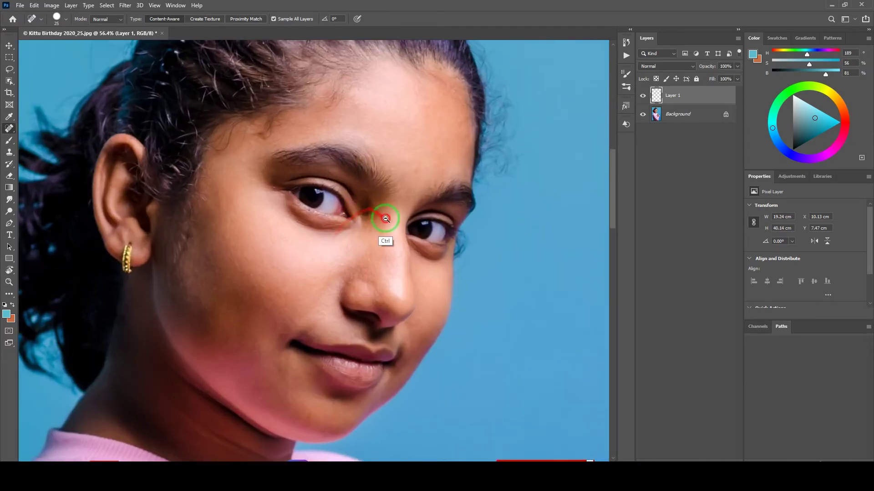
- Sample a nearby skin tone and brush over the dark skin between eye and nose in Normal mode at 10% opacity
{"action": "key", "text": "b"}
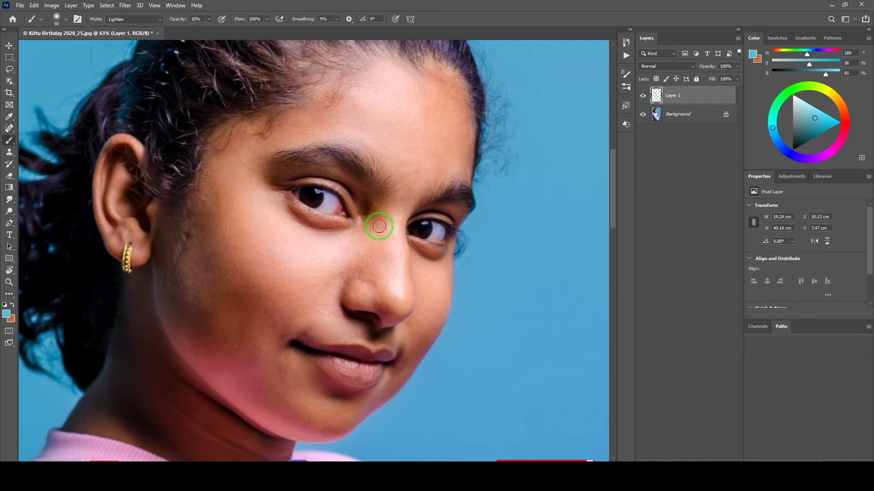
{"action": "right_click", "coordinate": [250, 164]}
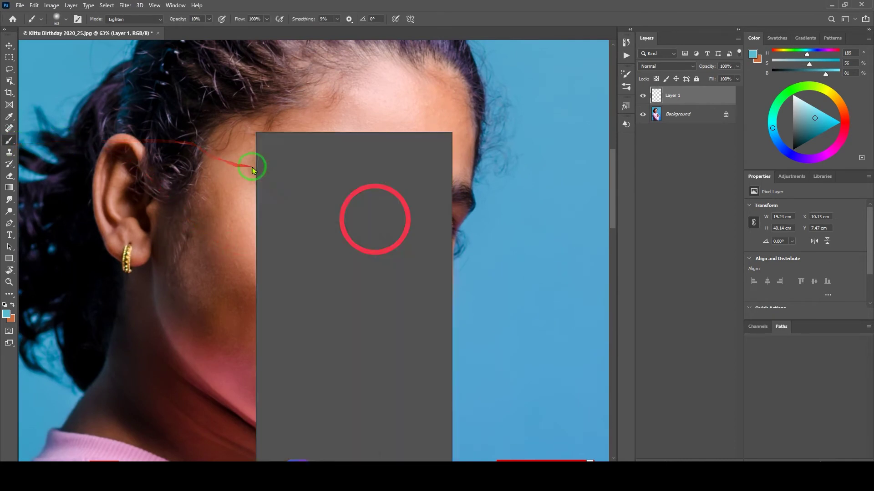
{"action": "left_click", "coordinate": [420, 4]}
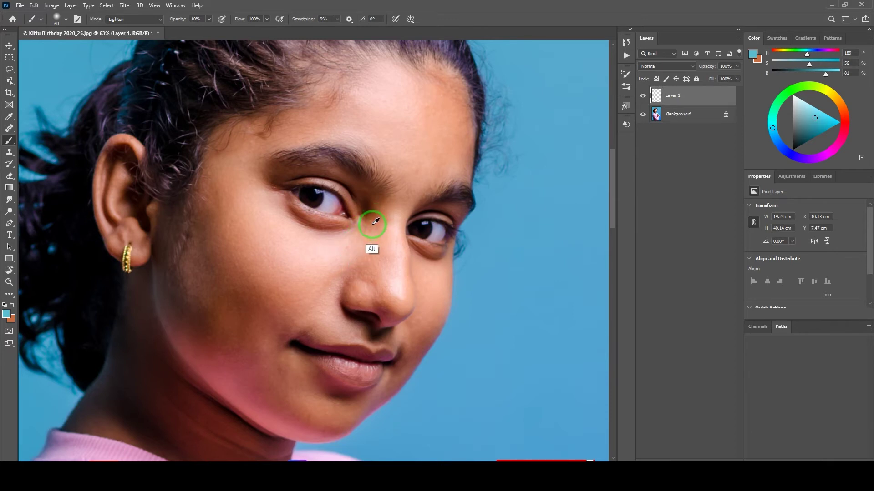
{"action": "left_click", "coordinate": [374, 222], "text": "alt"}
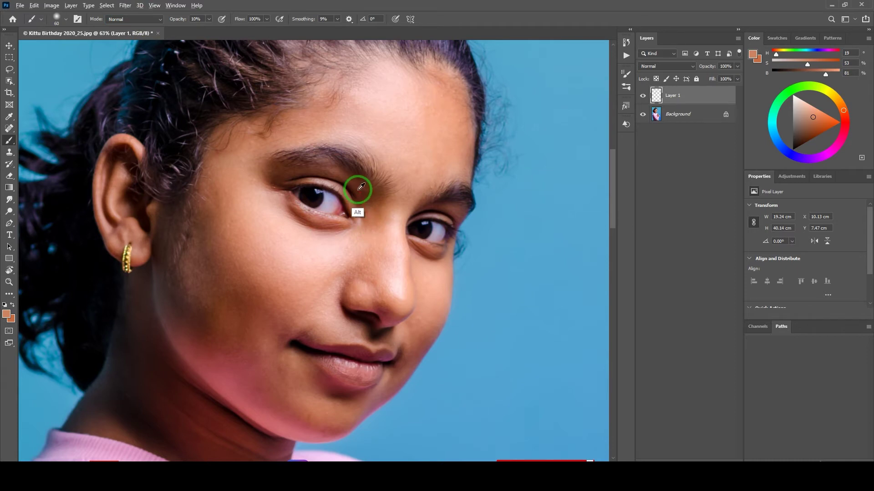
{"action": "left_click_drag", "start_coordinate": [361, 187], "coordinate": [378, 222]}
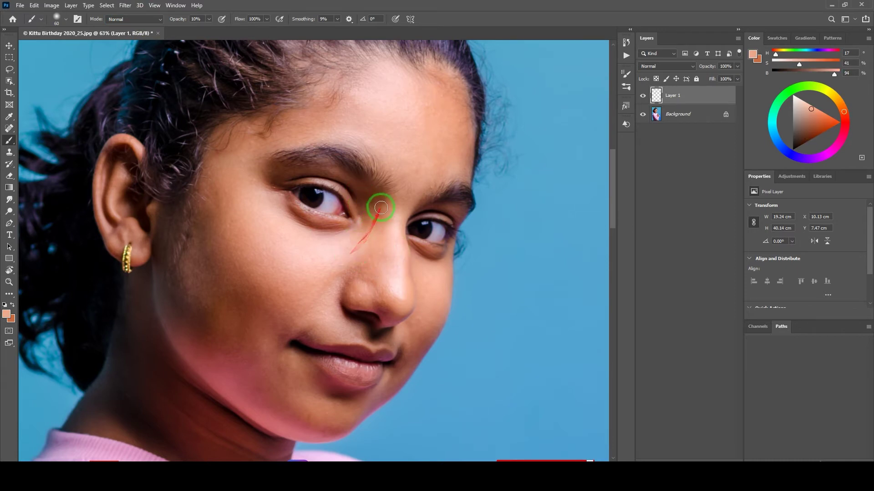
- Run the Skin-Harshvardhanart.com action on the merged Layer 2 to build the skin retouching group
{"action": "scroll", "coordinate": [361, 273], "scroll_direction": "down", "scroll_amount": 4}
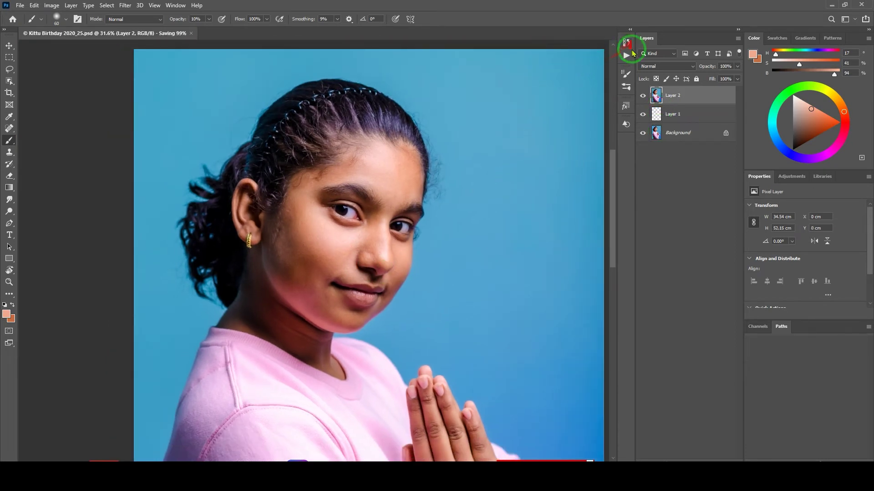
{"action": "left_click", "coordinate": [626, 55]}
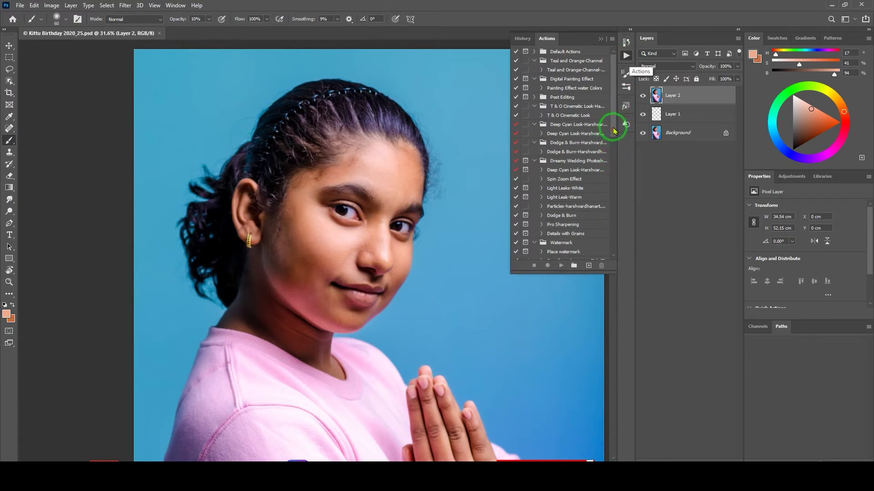
{"action": "left_click_drag", "start_coordinate": [614, 131], "coordinate": [619, 248]}
{"action": "left_click", "coordinate": [560, 213]}
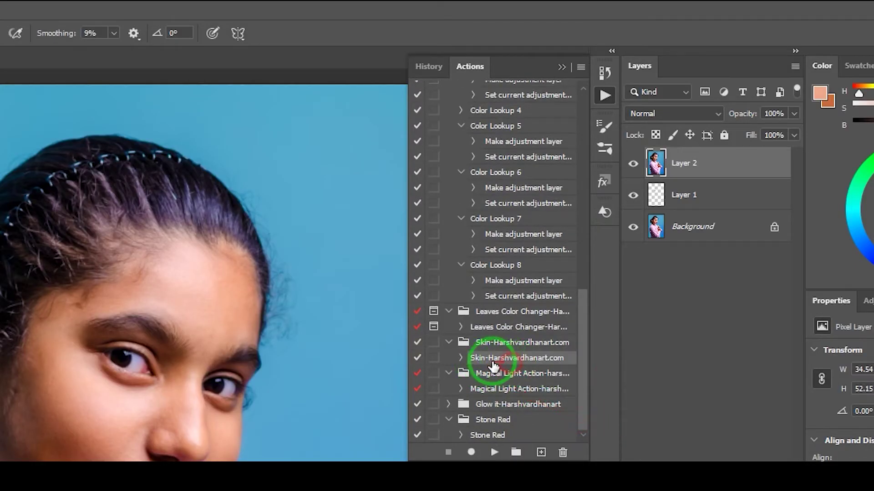
{"action": "left_click", "coordinate": [495, 452]}
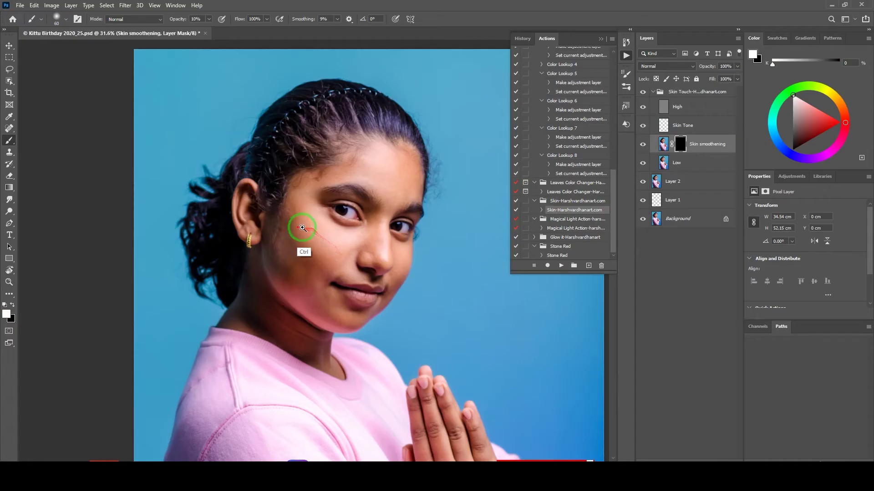
- Paint white over the facial skin on the Skin smoothening layer mask, using a 125-size brush at 100% opacity
{"action": "left_click", "coordinate": [303, 227], "text": "ctrl"}
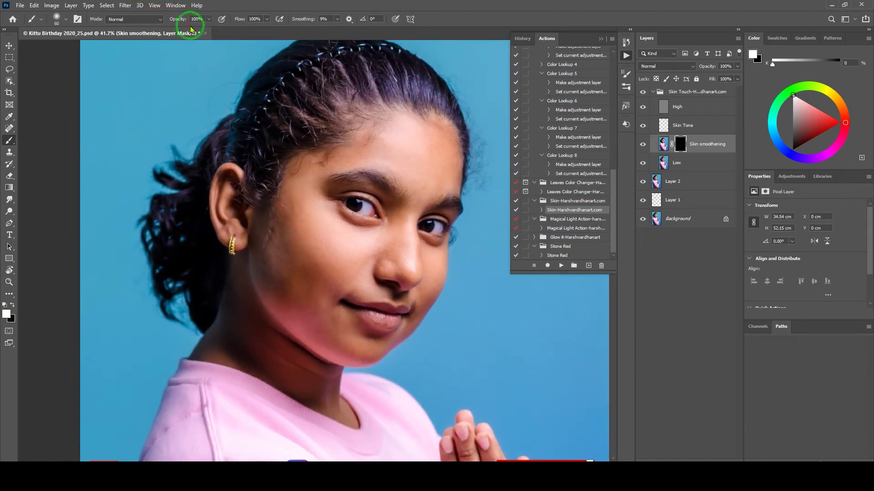
{"action": "key", "text": "bracketright"}
{"action": "key", "text": "bracketright"}
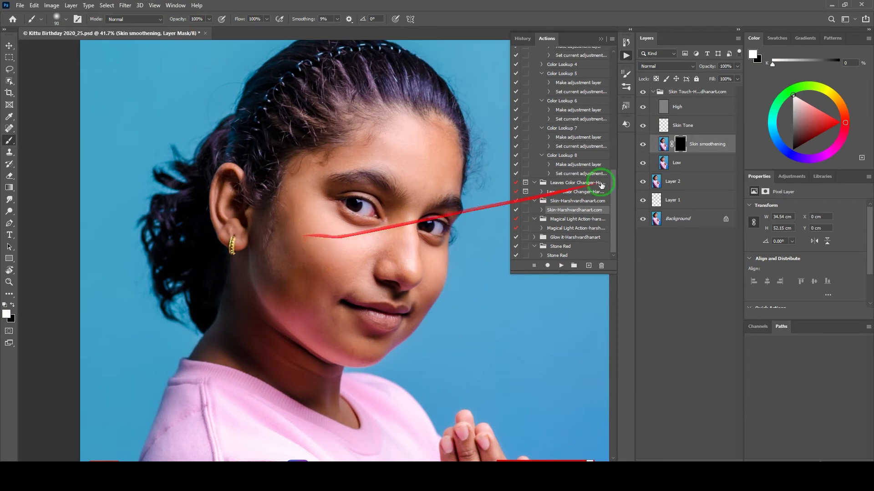
{"action": "key", "text": "bracketright"}
{"action": "key", "text": "bracketright"}
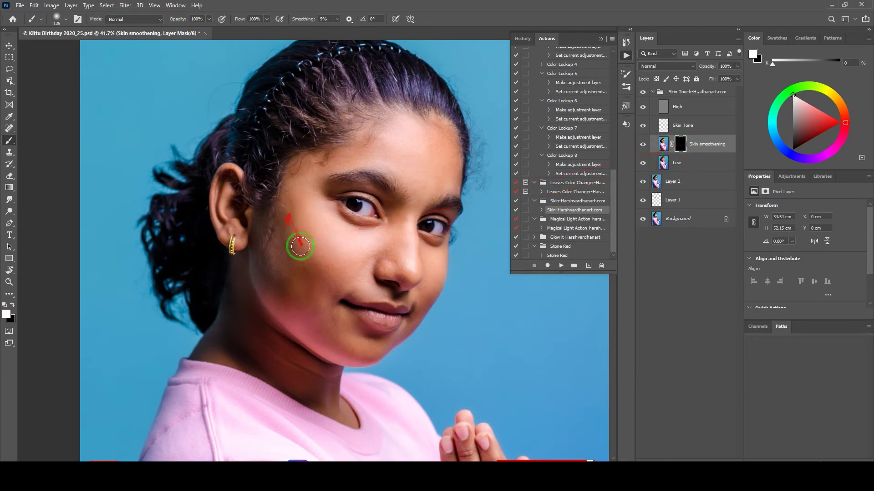
{"action": "left_click_drag", "start_coordinate": [317, 240], "coordinate": [366, 238]}
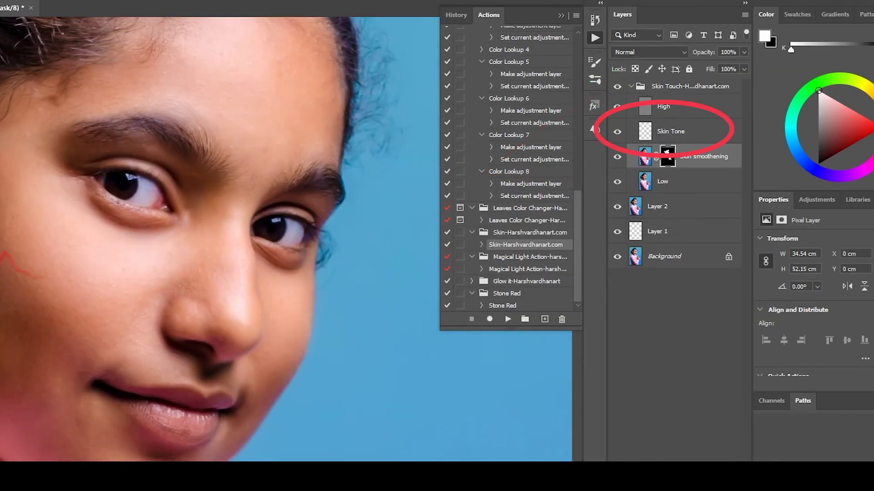
- On the Skin Tone layer, sample skin colors and paint at 10% opacity to even out the face's tones
{"action": "left_click", "coordinate": [645, 132]}
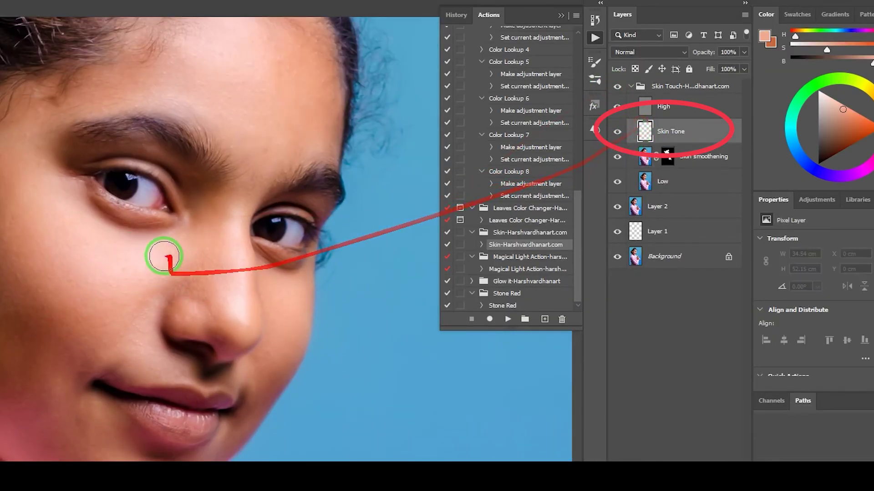
{"action": "left_click", "coordinate": [56, 257], "text": "alt"}
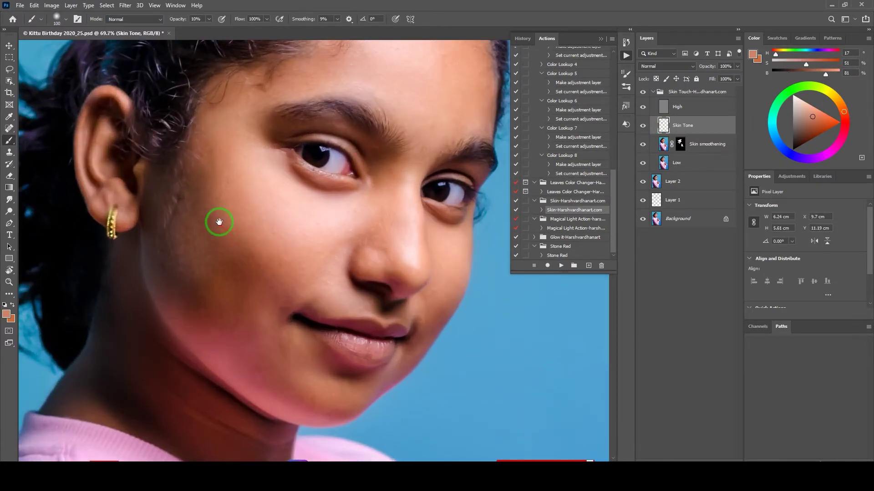
{"action": "left_click_drag", "start_coordinate": [219, 222], "coordinate": [289, 236]}
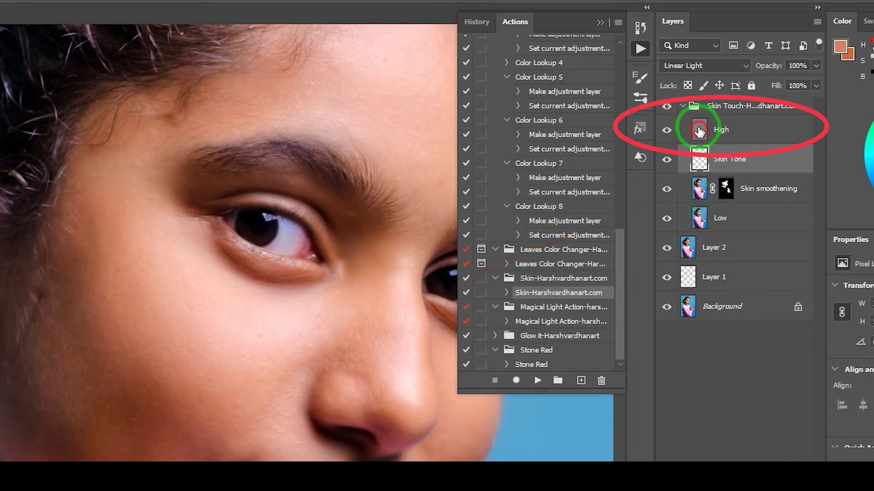
- On the High layer, use the Patch Tool to patch a narrow strip of rough skin beside the ear with smoother cheek texture
{"action": "left_click", "coordinate": [699, 131]}
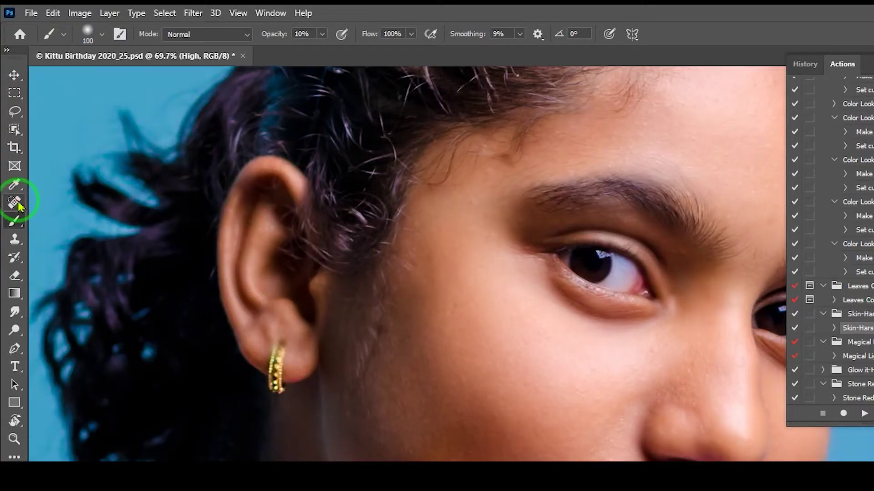
{"action": "left_click", "coordinate": [19, 205]}
{"action": "right_click", "coordinate": [26, 209]}
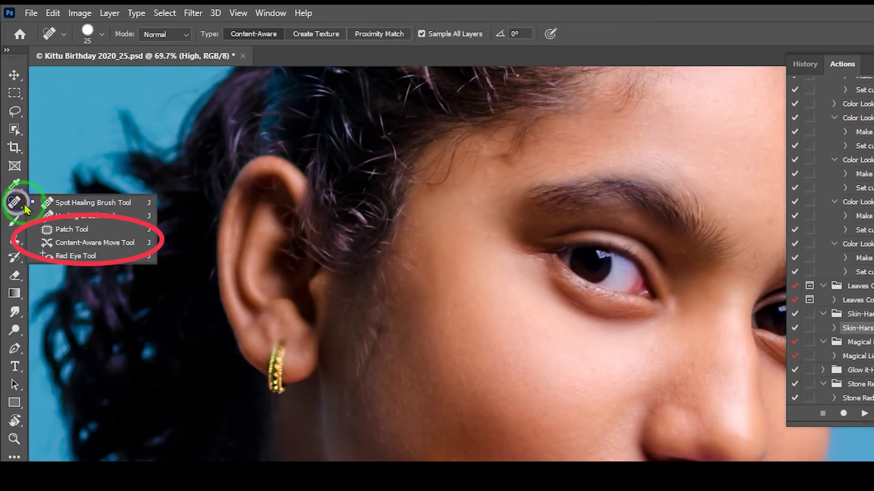
{"action": "left_click", "coordinate": [71, 228]}
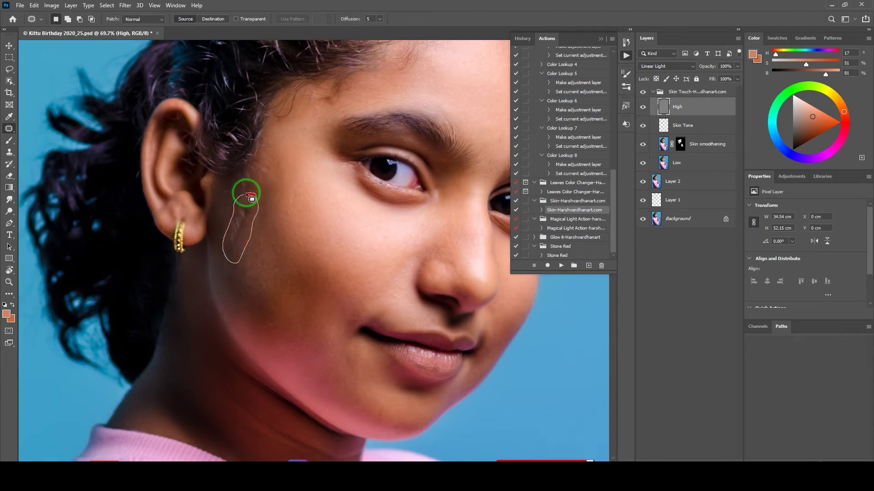
{"action": "left_click_drag", "start_coordinate": [251, 197], "coordinate": [248, 195]}
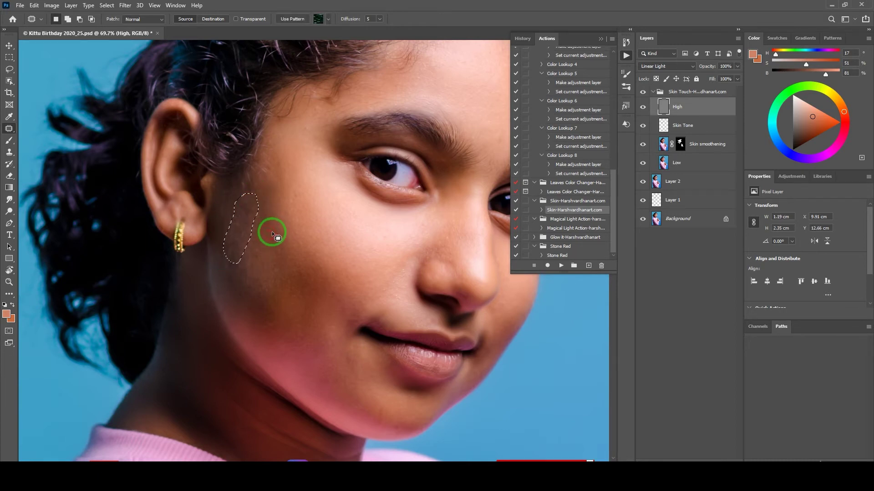
{"action": "key", "text": "ctrl+d"}
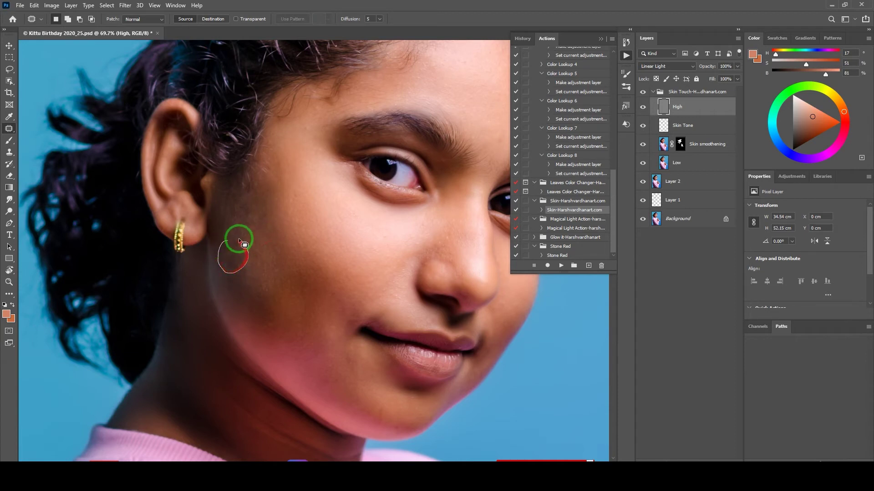
- Patch the remaining rough spots below the hairline and near the earring with clean texture from the adjacent cheek
{"action": "left_click_drag", "start_coordinate": [239, 240], "coordinate": [242, 254]}
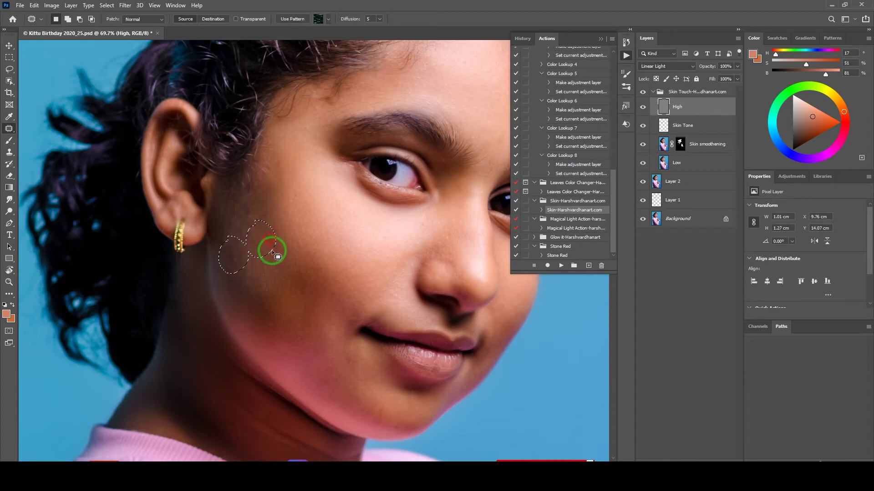
{"action": "key", "text": "ctrl+d"}
{"action": "left_click_drag", "start_coordinate": [260, 181], "coordinate": [242, 203]}
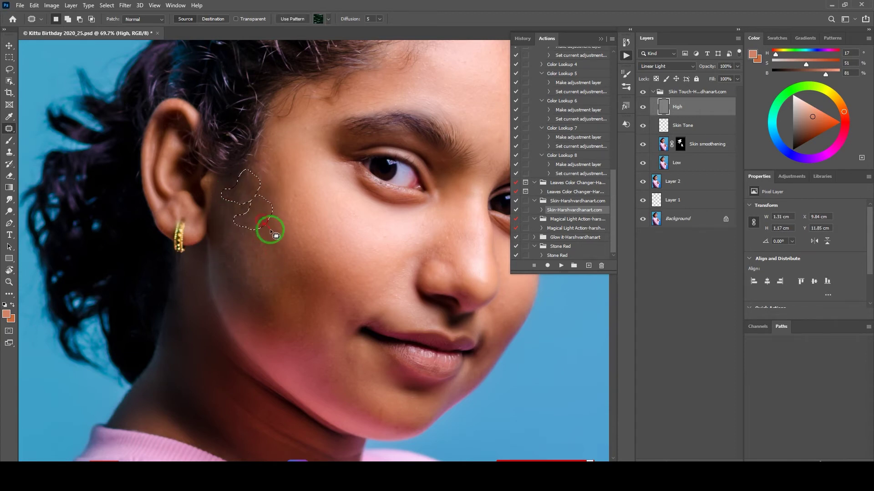
{"action": "scroll", "coordinate": [300, 201], "scroll_direction": "up", "scroll_amount": 1}
{"action": "mouse_move", "coordinate": [207, 238]}
{"action": "left_mouse_down"}
{"action": "mouse_move", "coordinate": [206, 271]}
{"action": "mouse_move", "coordinate": [209, 241]}
{"action": "left_mouse_up"}
{"action": "left_click_drag", "start_coordinate": [211, 255], "coordinate": [287, 215]}
{"action": "key", "text": "ctrl+d"}
{"action": "scroll", "coordinate": [246, 273], "scroll_direction": "up", "scroll_amount": 1}
- On the Skin Tone layer, sample the blue backdrop and brush over the stray hairs beside the forehead at 10% opacity
{"action": "key", "text": "b"}
{"action": "right_click", "coordinate": [238, 259]}
{"action": "key", "text": "Escape"}
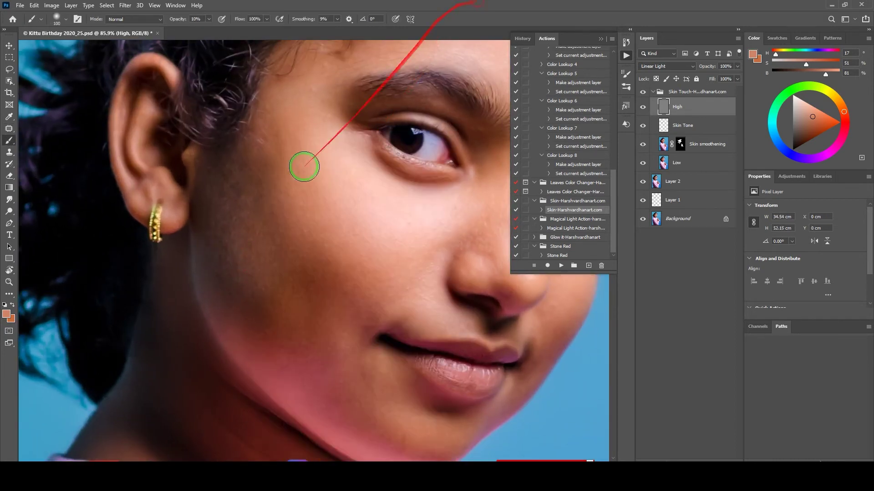
{"action": "left_click", "coordinate": [241, 283], "text": "alt"}
{"action": "key", "text": "alt+bracketleft"}
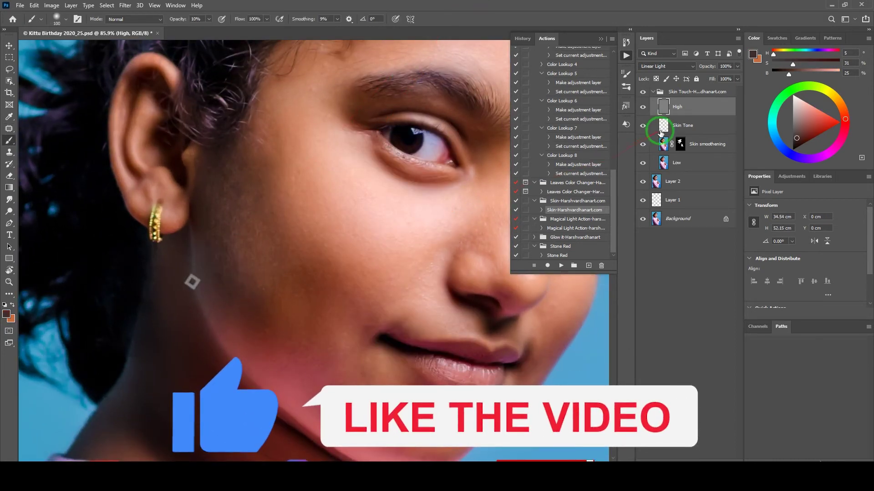
{"action": "scroll", "coordinate": [316, 274], "scroll_direction": "down", "scroll_amount": 5}
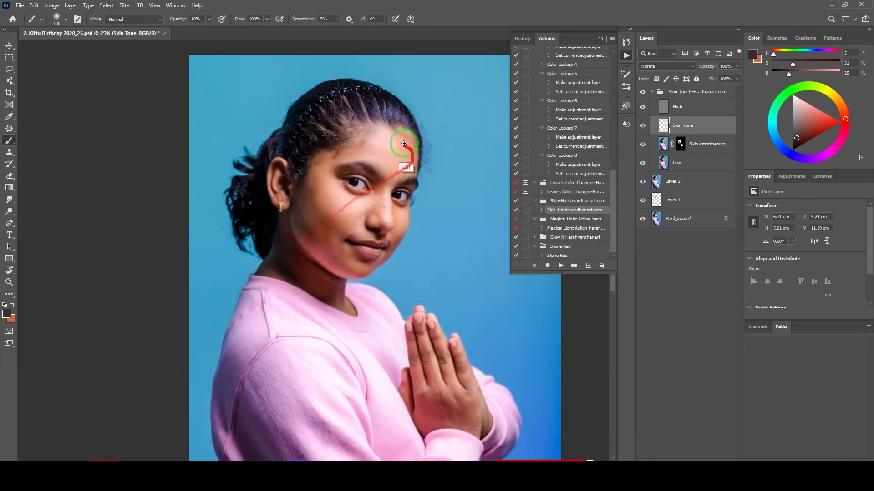
{"action": "left_click_drag", "start_coordinate": [435, 191], "coordinate": [370, 165]}
{"action": "scroll", "coordinate": [391, 171], "scroll_direction": "up", "scroll_amount": 3}
{"action": "left_click", "coordinate": [380, 149], "text": "alt"}
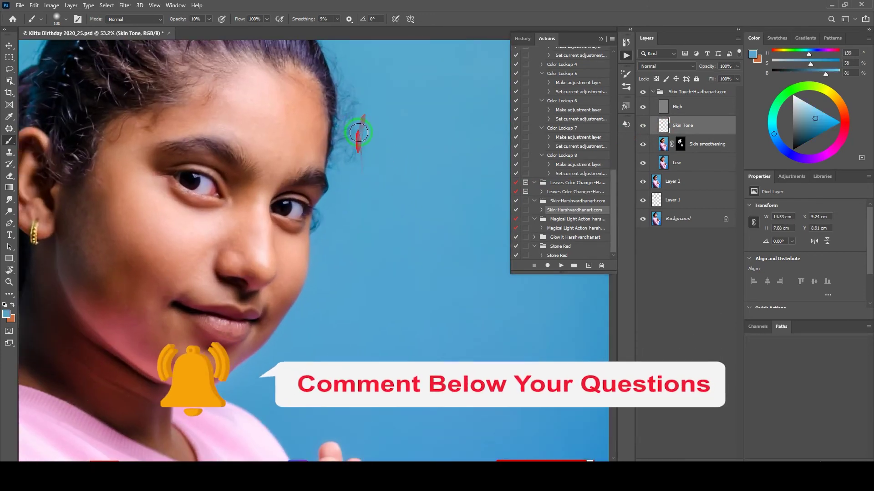
{"action": "left_click_drag", "start_coordinate": [358, 137], "coordinate": [370, 160]}
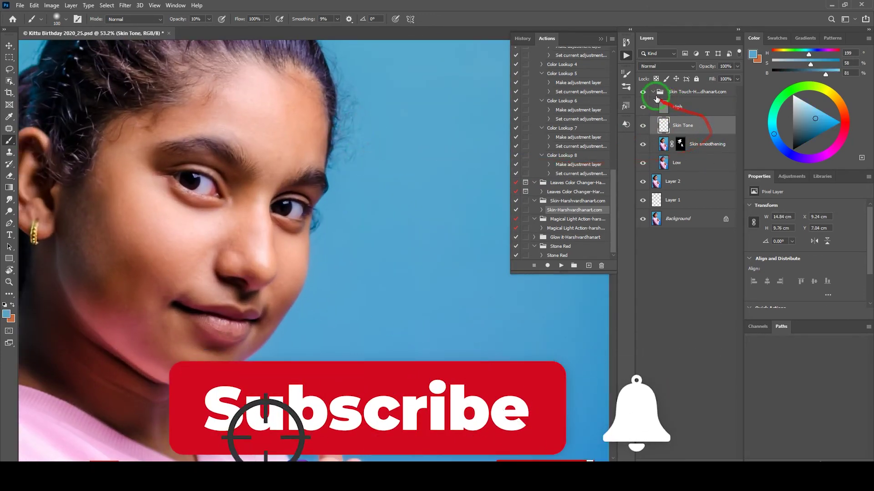
- Collapse the skin retouching group and merge it with Layer 2, Layer 1 and the Background into one layer
{"action": "left_click", "coordinate": [653, 92]}
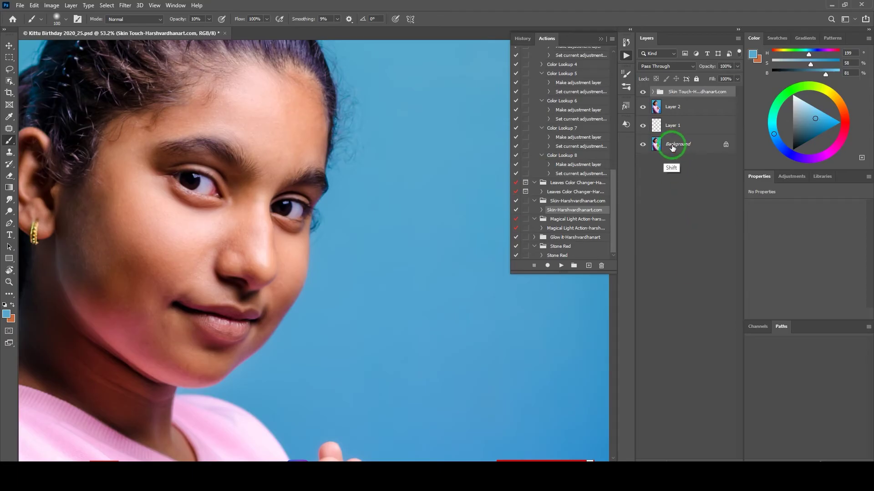
{"action": "left_click", "coordinate": [670, 150], "text": "shift"}
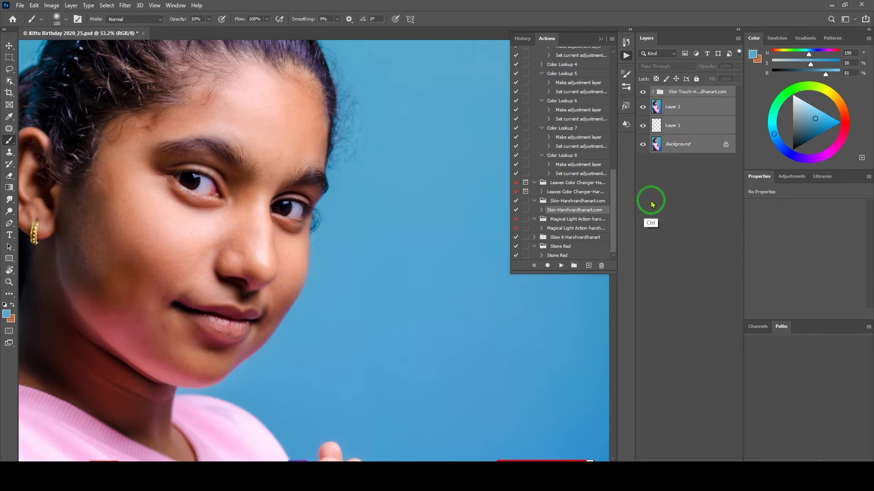
{"action": "key", "text": "ctrl+e"}
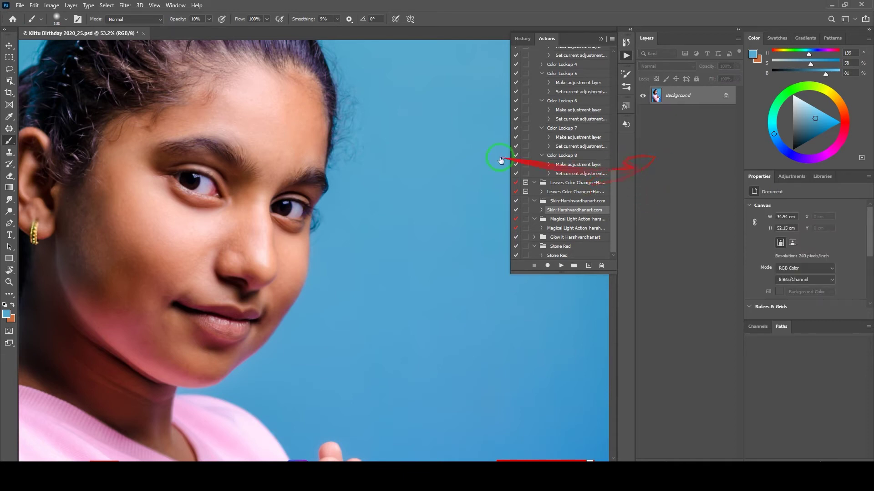
- Purge the cached editing data to free memory
{"action": "left_click", "coordinate": [34, 6]}
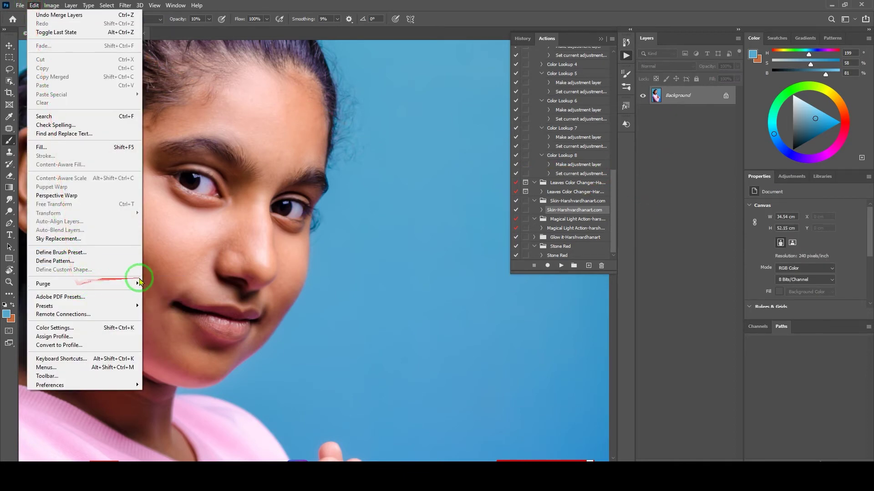
{"action": "mouse_move", "coordinate": [133, 286]}
{"action": "left_click", "coordinate": [154, 299]}
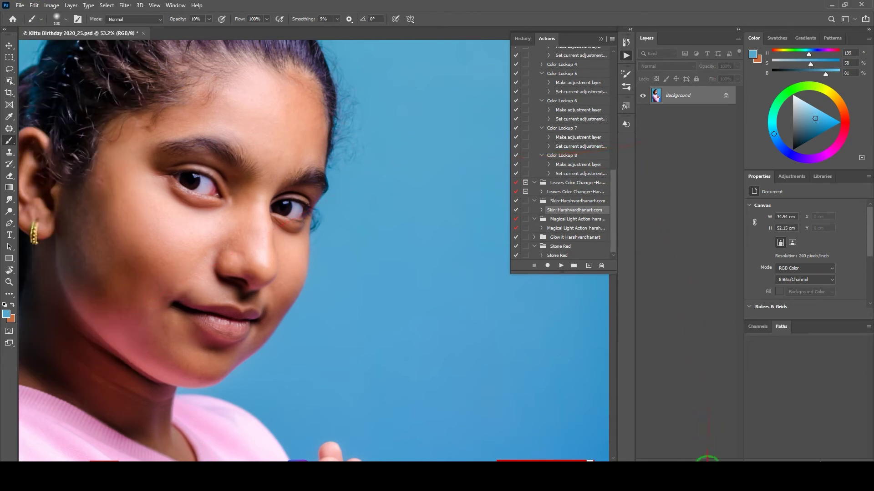
- Add a new layer and brush sampled backdrop blue over the stray hairs around the head at 10% opacity
{"action": "left_click", "coordinate": [715, 459]}
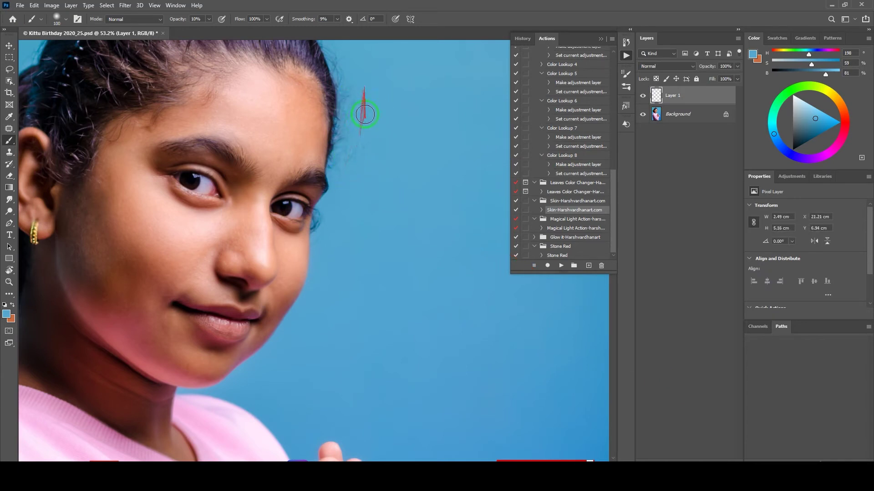
{"action": "left_click_drag", "start_coordinate": [365, 114], "coordinate": [366, 117]}
{"action": "left_click_drag", "start_coordinate": [385, 119], "coordinate": [349, 199]}
{"action": "mouse_move", "coordinate": [307, 223]}
{"action": "left_mouse_down"}
{"action": "mouse_move", "coordinate": [291, 113]}
{"action": "mouse_move", "coordinate": [325, 186]}
{"action": "mouse_move", "coordinate": [314, 223]}
{"action": "mouse_move", "coordinate": [304, 118]}
{"action": "mouse_move", "coordinate": [318, 294]}
{"action": "left_mouse_up"}
{"action": "left_click_drag", "start_coordinate": [301, 96], "coordinate": [375, 193]}
{"action": "left_click_drag", "start_coordinate": [67, 195], "coordinate": [180, 114]}
{"action": "left_click_drag", "start_coordinate": [180, 115], "coordinate": [150, 167]}
{"action": "scroll", "coordinate": [359, 182], "scroll_direction": "down", "scroll_amount": 8}
{"action": "scroll", "coordinate": [365, 274], "scroll_direction": "up", "scroll_amount": 5}
{"action": "scroll", "coordinate": [391, 214], "scroll_direction": "up", "scroll_amount": 4}
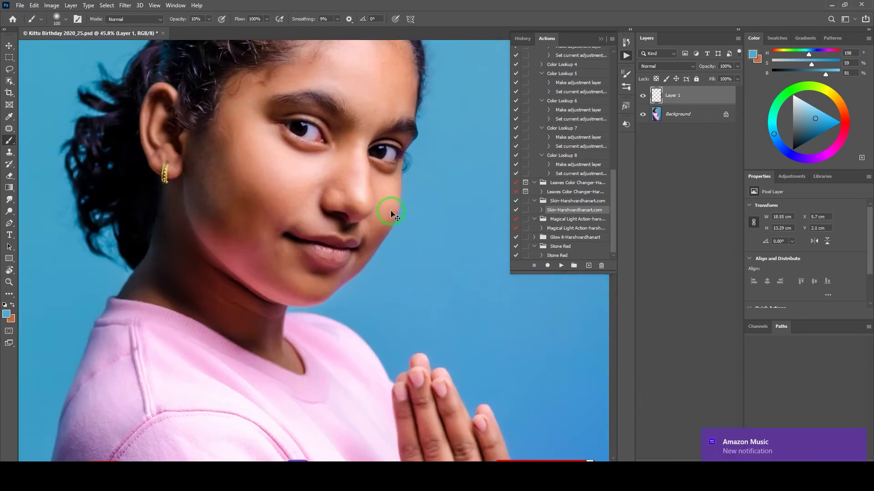
- Add another new layer, sample the cheek's skin tone and brush it over the uneven skin beside the ear at 10% opacity
{"action": "key", "text": "ctrl+shift+n"}
{"action": "key", "text": "Return"}
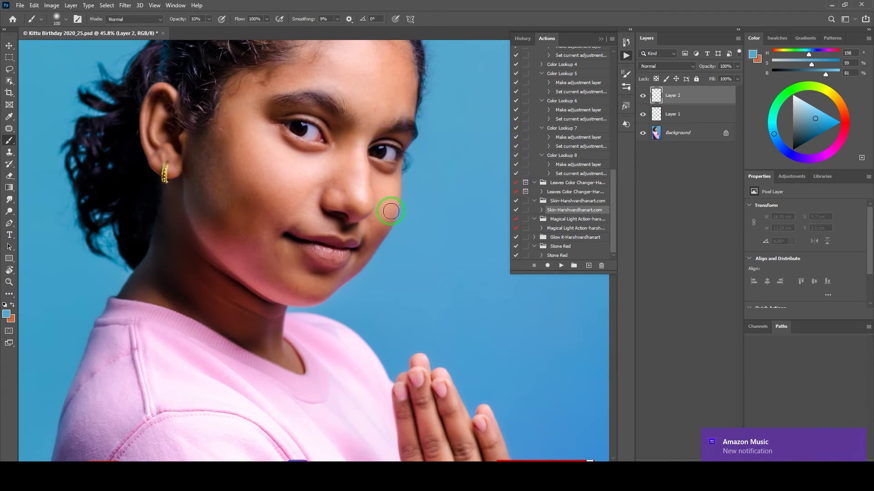
{"action": "key", "text": "alt"}
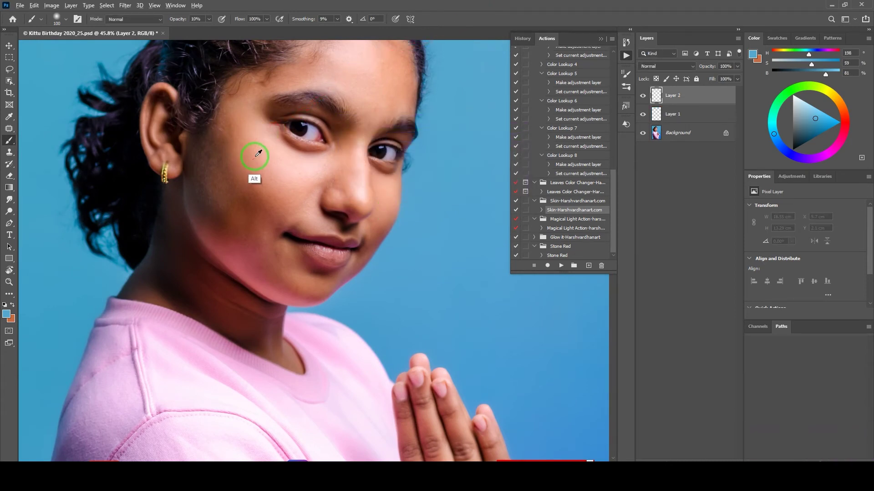
{"action": "left_click_drag", "start_coordinate": [213, 150], "coordinate": [258, 196]}
{"action": "scroll", "coordinate": [287, 193], "scroll_direction": "down", "scroll_amount": 3}
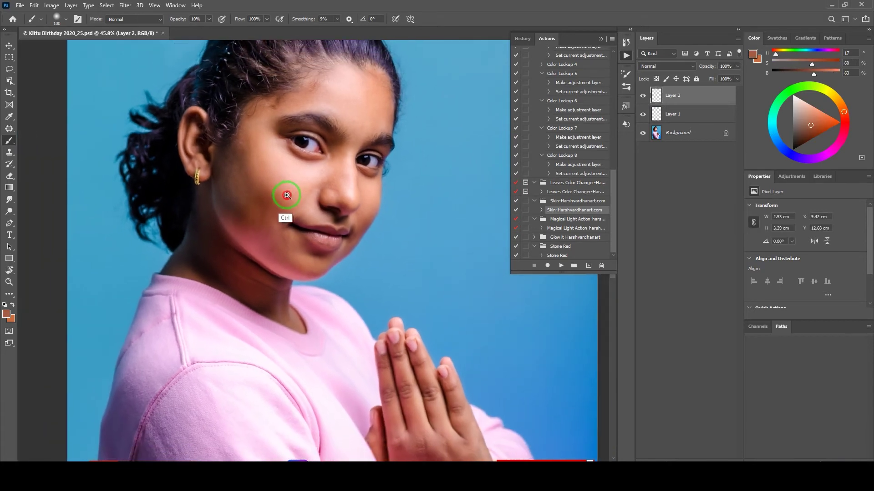
- Run the Dodge & Burn-Harshvardhanart.com action to build the D&B group, and put the actions list away
{"action": "left_click_drag", "start_coordinate": [613, 190], "coordinate": [616, 90]}
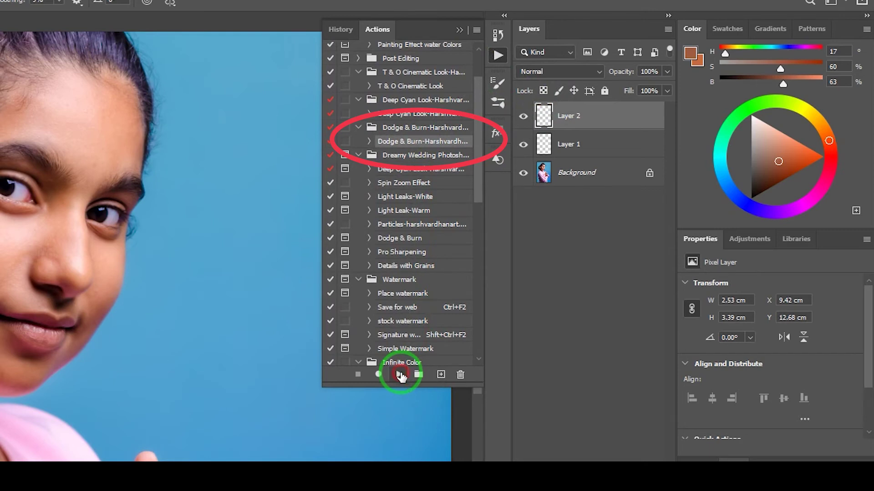
{"action": "left_click", "coordinate": [400, 376]}
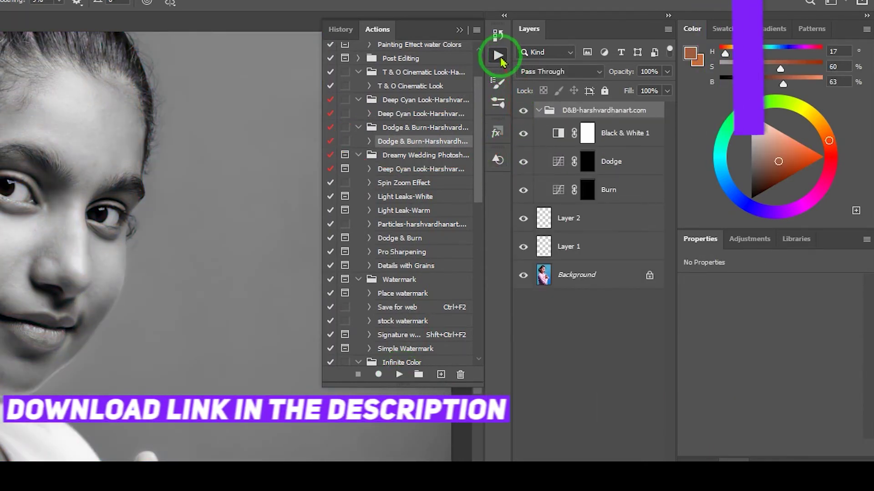
{"action": "left_click", "coordinate": [500, 57]}
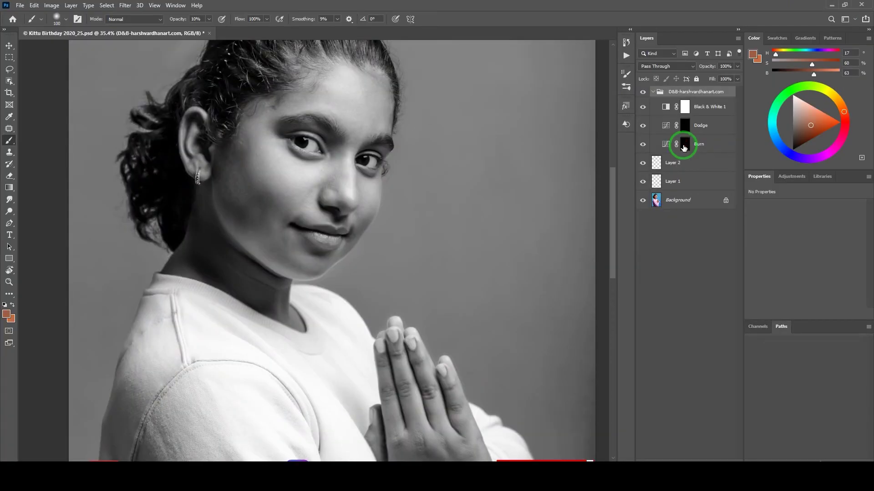
- Paint white on the Burn layer mask over the face at 10% opacity, and hide the Black & White 1 layer
{"action": "left_click", "coordinate": [685, 145]}
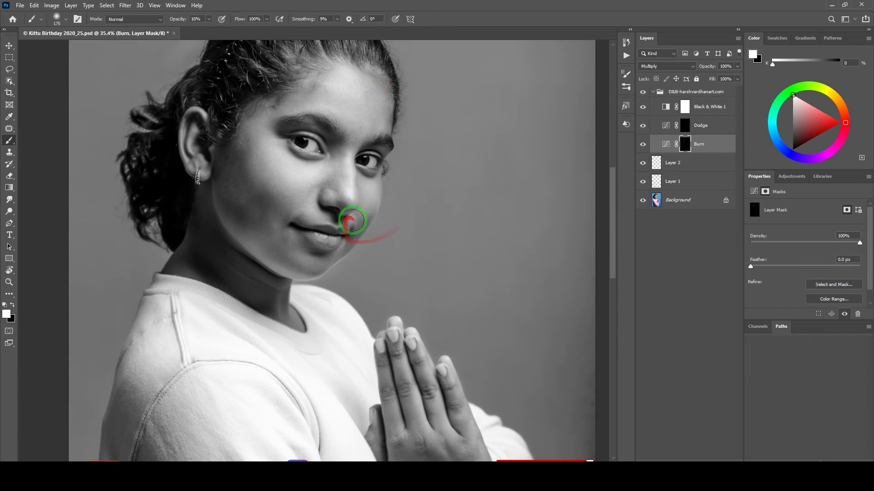
{"action": "key", "text": "bracketright"}
{"action": "key", "text": "bracketright"}
{"action": "key", "text": "bracketright"}
{"action": "key", "text": "bracketright"}
{"action": "scroll", "coordinate": [384, 187], "scroll_direction": "up", "scroll_amount": 2}
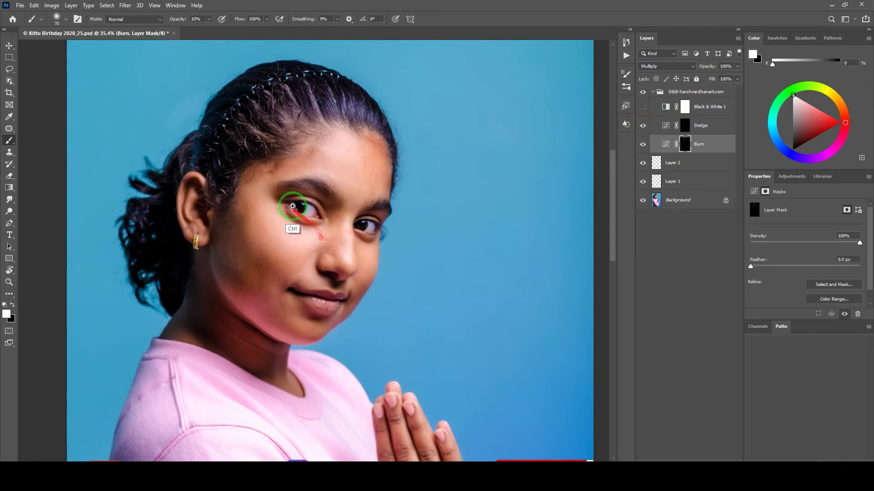
- Paint finer burn shading around the eyes and face with a 35 to 45-size brush, and toggle the D&B group to compare
{"action": "left_click_drag", "start_coordinate": [293, 206], "coordinate": [326, 218]}
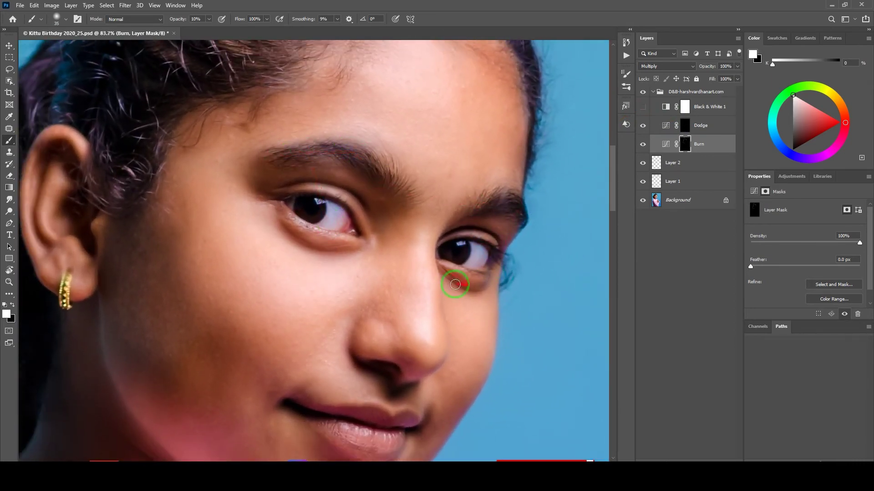
{"action": "left_click_drag", "start_coordinate": [401, 430], "coordinate": [380, 296]}
{"action": "left_click_drag", "start_coordinate": [165, 201], "coordinate": [331, 334]}
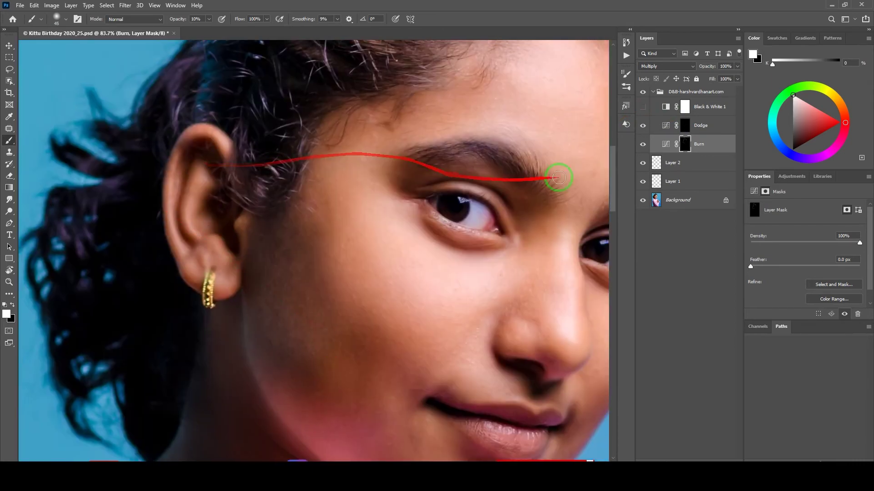
{"action": "left_click", "coordinate": [643, 93]}
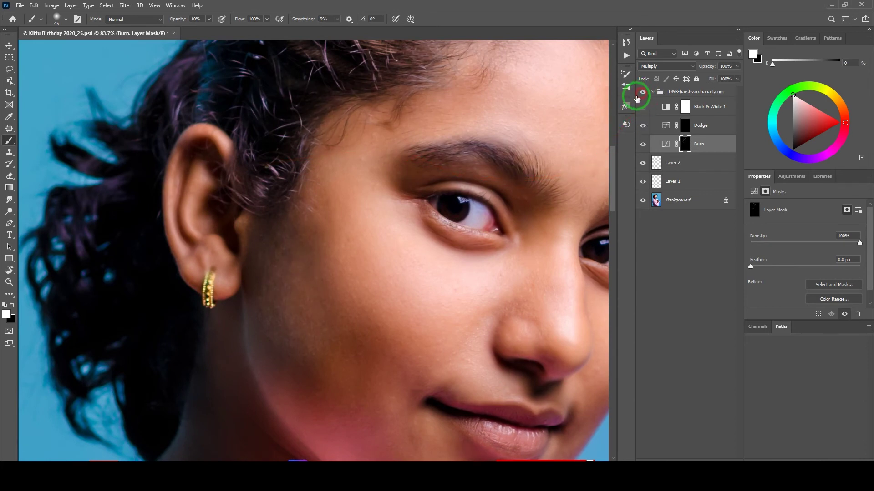
{"action": "left_click_drag", "start_coordinate": [511, 228], "coordinate": [413, 133]}
{"action": "left_click_drag", "start_coordinate": [484, 213], "coordinate": [430, 246]}
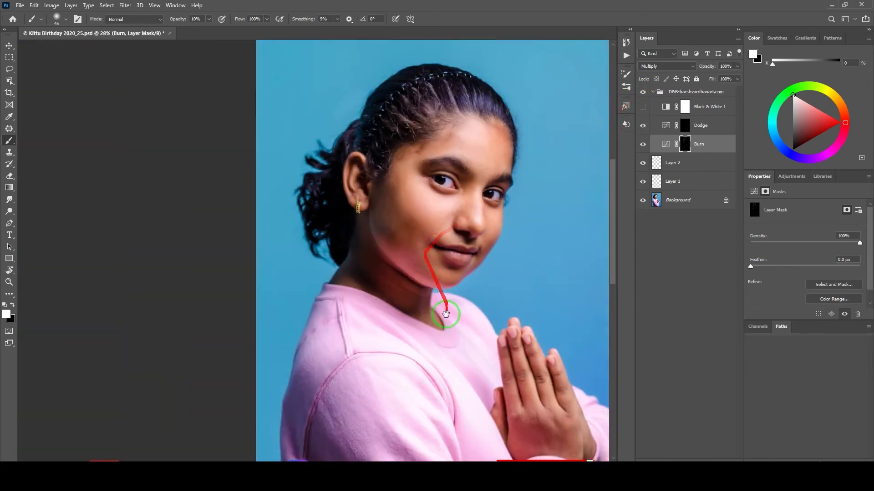
{"action": "left_click_drag", "start_coordinate": [445, 314], "coordinate": [339, 170]}
- Paint white on the Dodge layer mask over the face with a 150-size brush at 10% opacity, toggling the D&B group to compare
{"action": "left_click", "coordinate": [660, 115]}
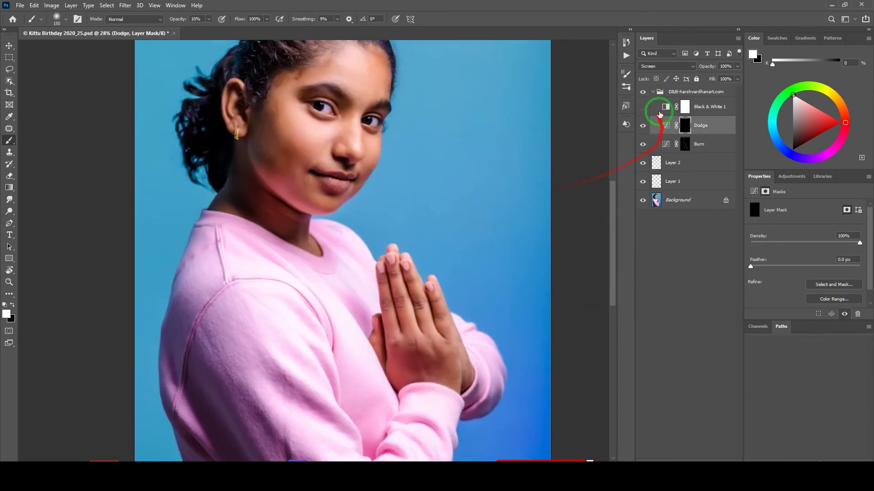
{"action": "left_click", "coordinate": [642, 96]}
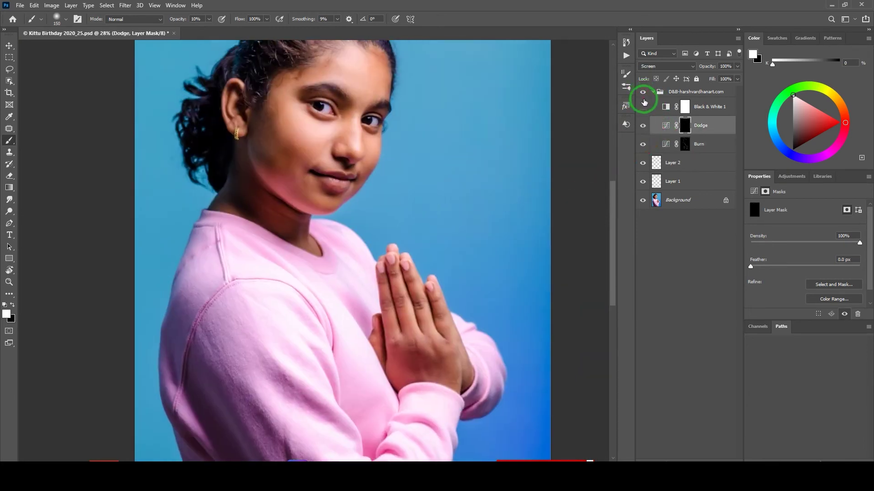
{"action": "scroll", "coordinate": [323, 150], "scroll_direction": "up", "scroll_amount": 3}
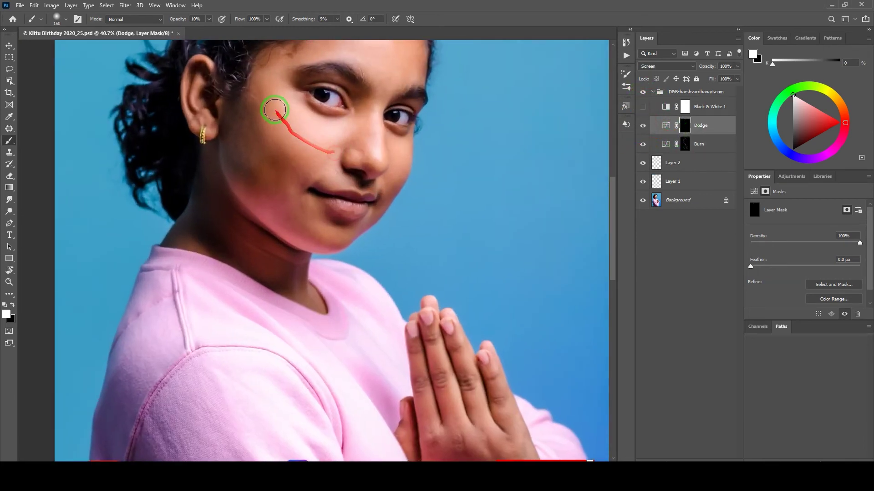
{"action": "mouse_move", "coordinate": [209, 128]}
{"action": "left_mouse_down"}
{"action": "mouse_move", "coordinate": [195, 213]}
{"action": "mouse_move", "coordinate": [248, 328]}
{"action": "mouse_move", "coordinate": [235, 218]}
{"action": "left_mouse_up"}
{"action": "left_click_drag", "start_coordinate": [328, 212], "coordinate": [327, 211]}
- Refine the face's contouring by painting white on the Burn mask with a 90-size brush and on the Dodge mask with a 150-size brush
{"action": "key", "text": "alt+bracketleft"}
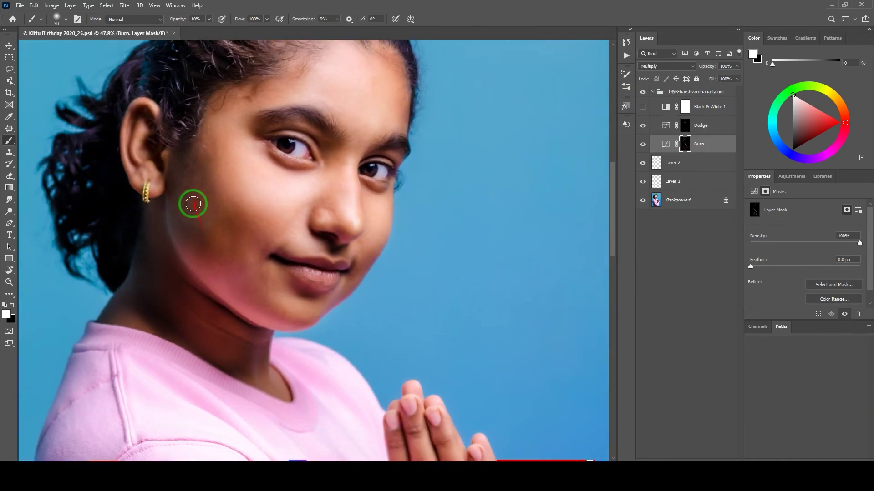
{"action": "key", "text": "alt+bracketright"}
{"action": "key", "text": "bracketright"}
{"action": "key", "text": "bracketright"}
{"action": "key", "text": "bracketright"}
{"action": "key", "text": "bracketright"}
{"action": "key", "text": "bracketright"}
{"action": "key", "text": "bracketright"}
{"action": "key", "text": "bracketright"}
{"action": "key", "text": "bracketright"}
{"action": "key", "text": "bracketright"}
{"action": "key", "text": "bracketright"}
{"action": "scroll", "coordinate": [266, 204], "scroll_direction": "down", "scroll_amount": 5}
{"action": "scroll", "coordinate": [274, 137], "scroll_direction": "up", "scroll_amount": 5}
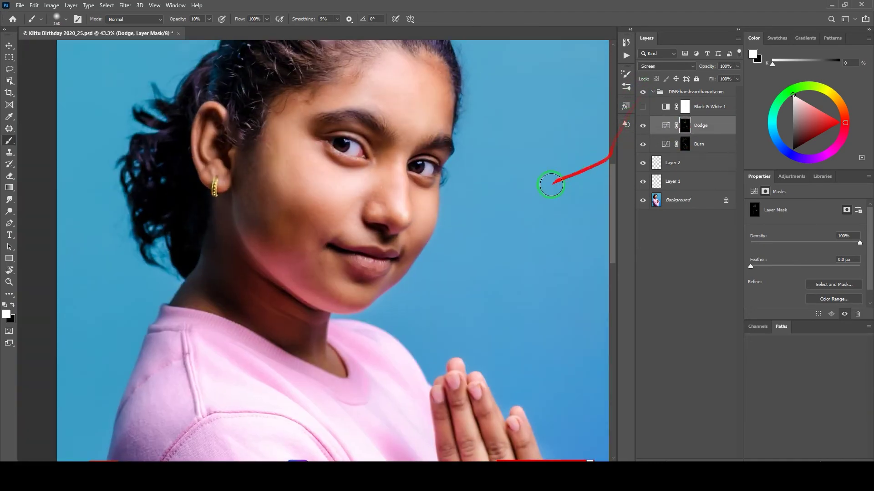
{"action": "left_click_drag", "start_coordinate": [376, 199], "coordinate": [411, 216]}
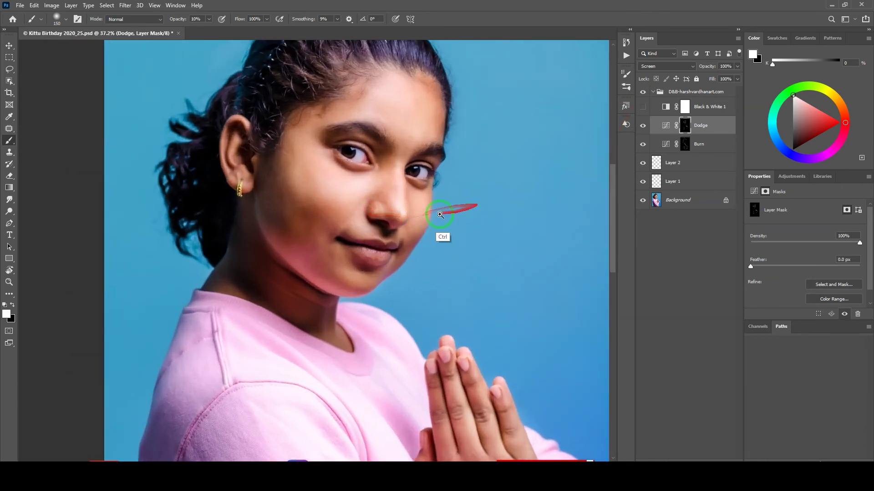
- Collapse the D&B group, then add a layer above it and choose a pinkish-red foreground colour (H 350, S 87, B 96)
{"action": "left_click", "coordinate": [653, 93]}
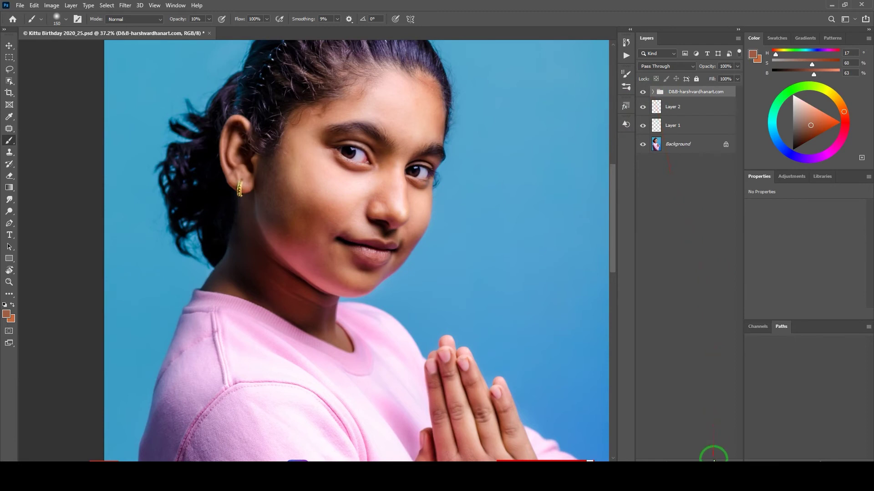
{"action": "left_click", "coordinate": [713, 459]}
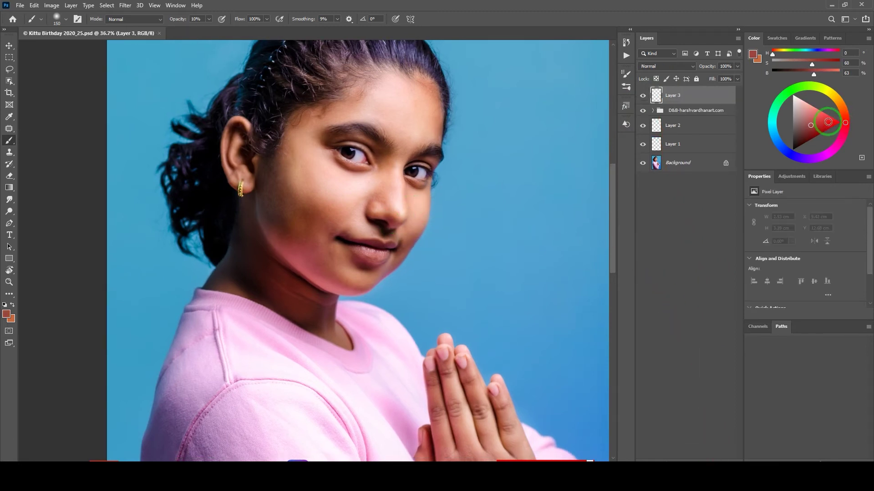
{"action": "left_click", "coordinate": [827, 122]}
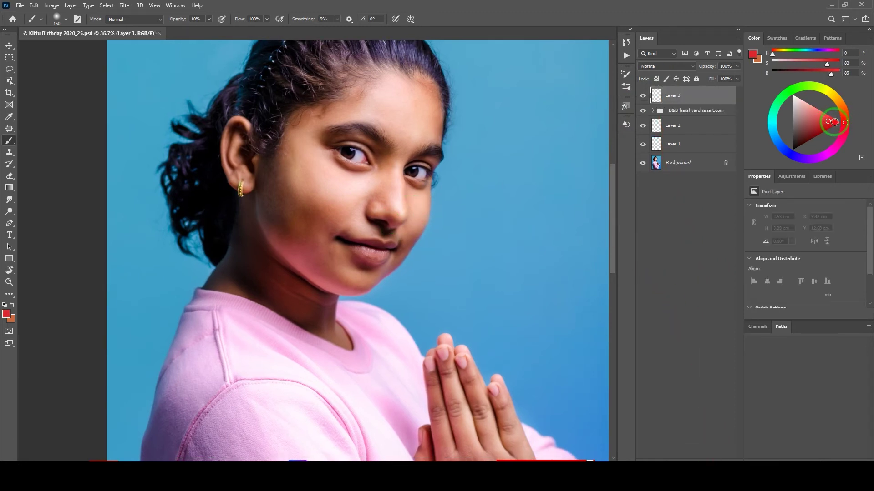
{"action": "left_click_drag", "start_coordinate": [846, 119], "coordinate": [844, 128]}
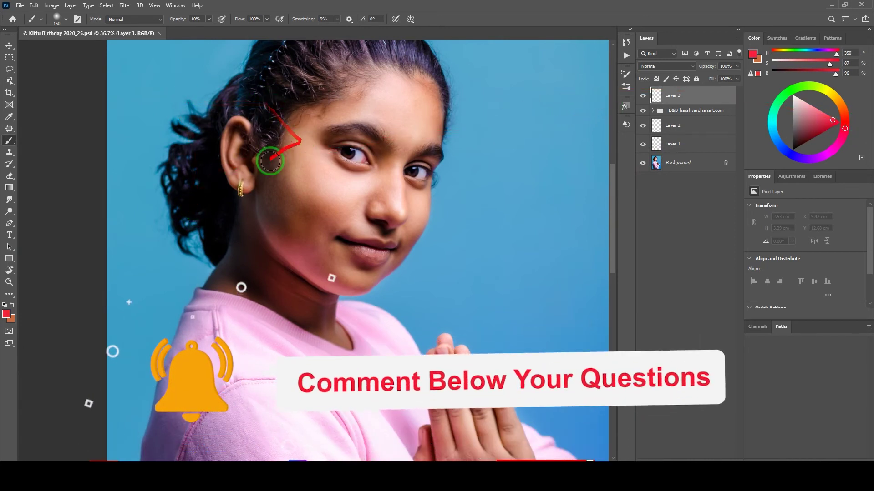
- Set the new layer's blend mode to Soft Light
{"action": "left_click_drag", "start_coordinate": [318, 192], "coordinate": [348, 196]}
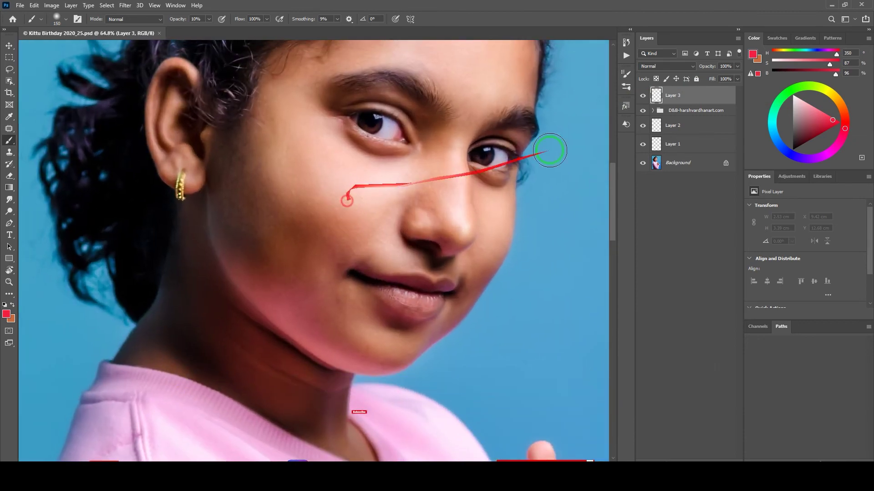
{"action": "left_click", "coordinate": [682, 66]}
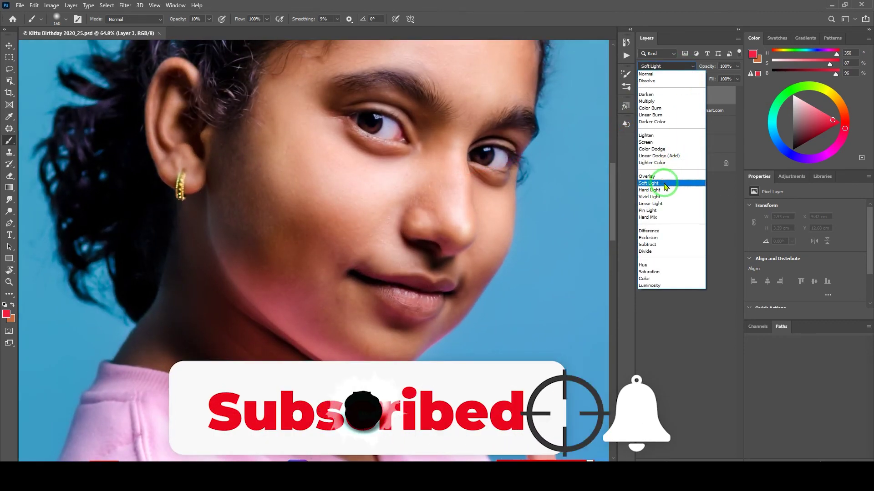
{"action": "left_click", "coordinate": [664, 184]}
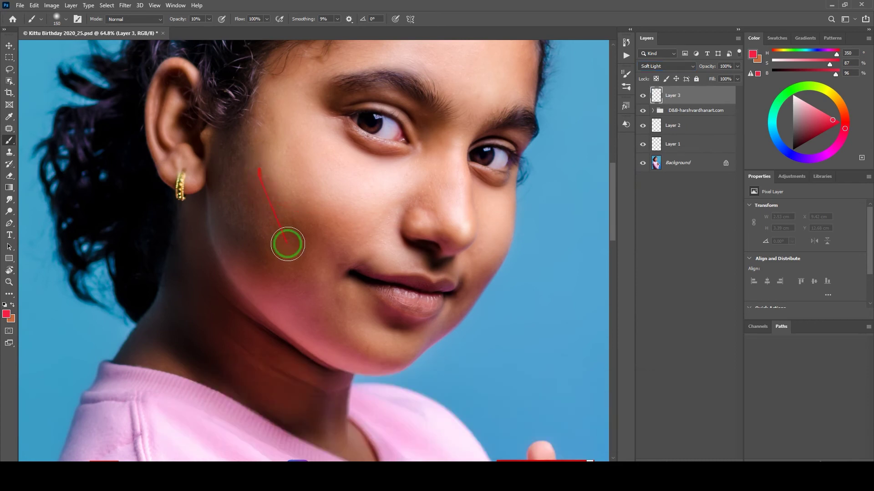
- Paint soft red blush over the face, mainly on the cheeks, with the 150-size brush at 10% opacity
{"action": "mouse_move", "coordinate": [287, 245]}
{"action": "left_mouse_down"}
{"action": "mouse_move", "coordinate": [319, 222]}
{"action": "mouse_move", "coordinate": [281, 178]}
{"action": "mouse_move", "coordinate": [327, 213]}
{"action": "mouse_move", "coordinate": [257, 156]}
{"action": "mouse_move", "coordinate": [330, 228]}
{"action": "mouse_move", "coordinate": [265, 187]}
{"action": "mouse_move", "coordinate": [277, 234]}
{"action": "mouse_move", "coordinate": [246, 177]}
{"action": "mouse_move", "coordinate": [335, 237]}
{"action": "mouse_move", "coordinate": [306, 208]}
{"action": "mouse_move", "coordinate": [324, 225]}
{"action": "mouse_move", "coordinate": [455, 222]}
{"action": "mouse_move", "coordinate": [498, 252]}
{"action": "mouse_move", "coordinate": [484, 273]}
{"action": "mouse_move", "coordinate": [492, 254]}
{"action": "left_mouse_up"}
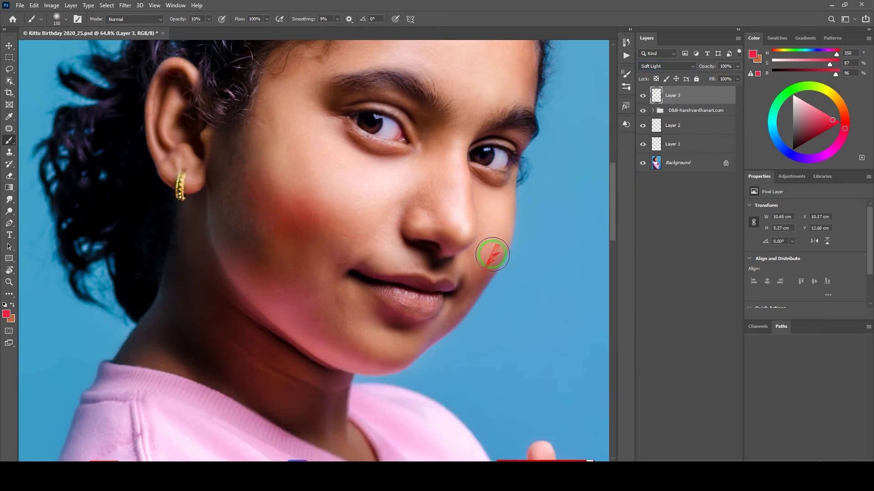
{"action": "left_click_drag", "start_coordinate": [464, 222], "coordinate": [429, 306]}
{"action": "mouse_move", "coordinate": [441, 132]}
{"action": "left_mouse_down"}
{"action": "mouse_move", "coordinate": [410, 331]}
{"action": "mouse_move", "coordinate": [437, 163]}
{"action": "left_mouse_up"}
- Tint the lips red on Layer 3 with a smaller, 45-size brush at 10% opacity
{"action": "scroll", "coordinate": [409, 331], "scroll_direction": "up", "scroll_amount": 3}
{"action": "key", "text": "bracketleft"}
{"action": "key", "text": "bracketleft"}
{"action": "key", "text": "bracketleft"}
{"action": "key", "text": "bracketleft"}
{"action": "key", "text": "bracketleft"}
{"action": "key", "text": "bracketleft"}
{"action": "key", "text": "bracketleft"}
{"action": "mouse_move", "coordinate": [386, 224]}
{"action": "left_mouse_down"}
{"action": "mouse_move", "coordinate": [395, 206]}
{"action": "mouse_move", "coordinate": [420, 222]}
{"action": "mouse_move", "coordinate": [393, 203]}
{"action": "left_mouse_up"}
{"action": "scroll", "coordinate": [482, 212], "scroll_direction": "down", "scroll_amount": 6}
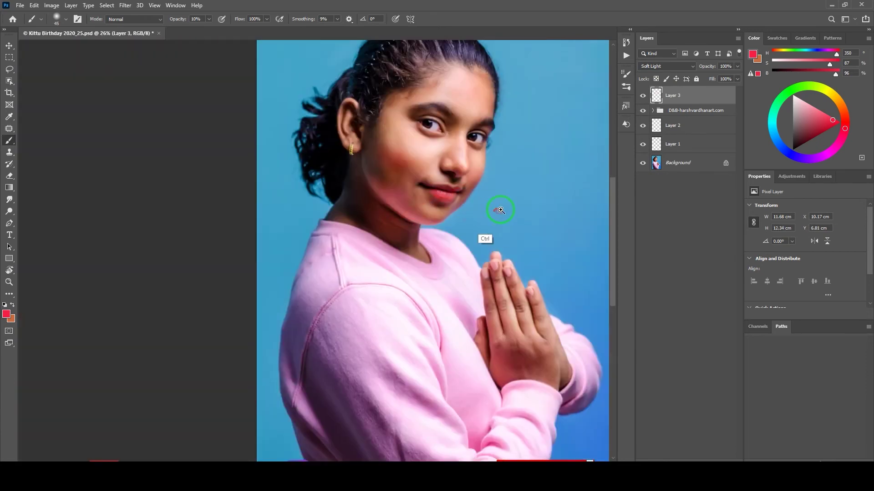
- Build up the blush on both cheeks with a 150-size brush, and lower Layer 3's opacity to 73%
{"action": "scroll", "coordinate": [499, 211], "scroll_direction": "up", "scroll_amount": 3}
{"action": "left_click_drag", "start_coordinate": [314, 153], "coordinate": [340, 194]}
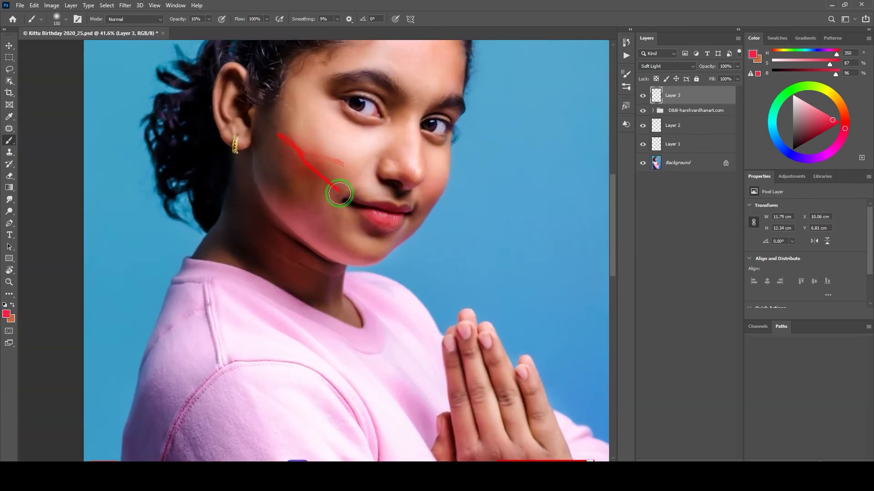
{"action": "left_click_drag", "start_coordinate": [411, 141], "coordinate": [445, 161]}
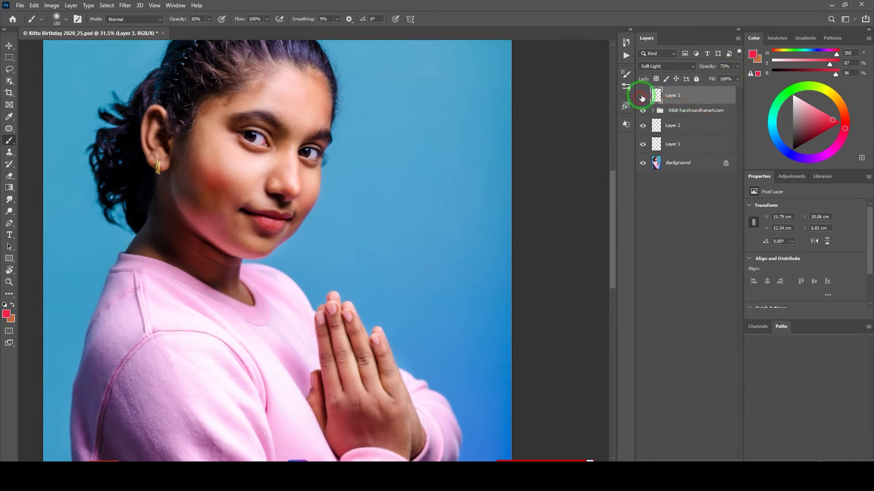
- Reduce the D&B group's opacity to 80% and toggle its visibility to compare the effect
{"action": "left_click", "coordinate": [688, 110]}
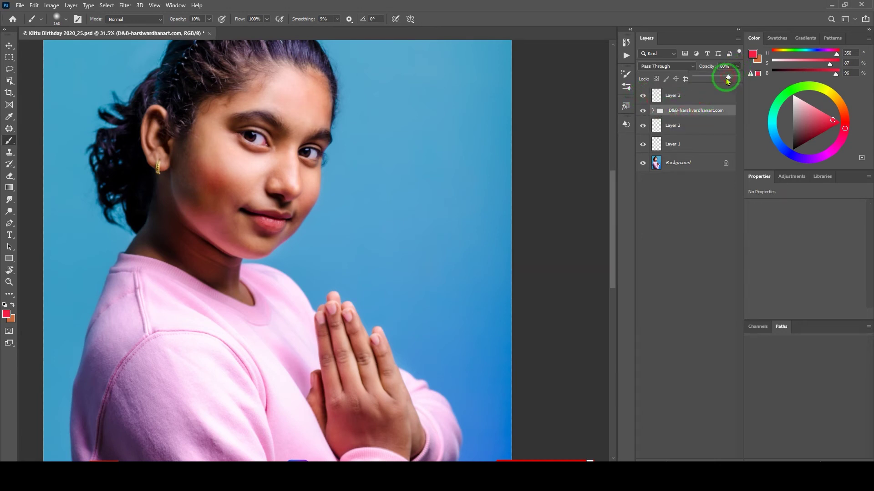
{"action": "left_click", "coordinate": [642, 112]}
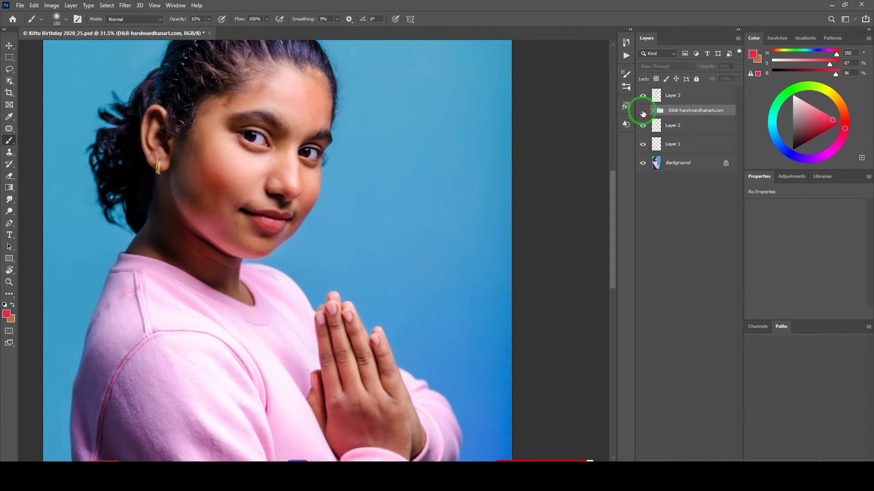
{"action": "left_click", "coordinate": [642, 112]}
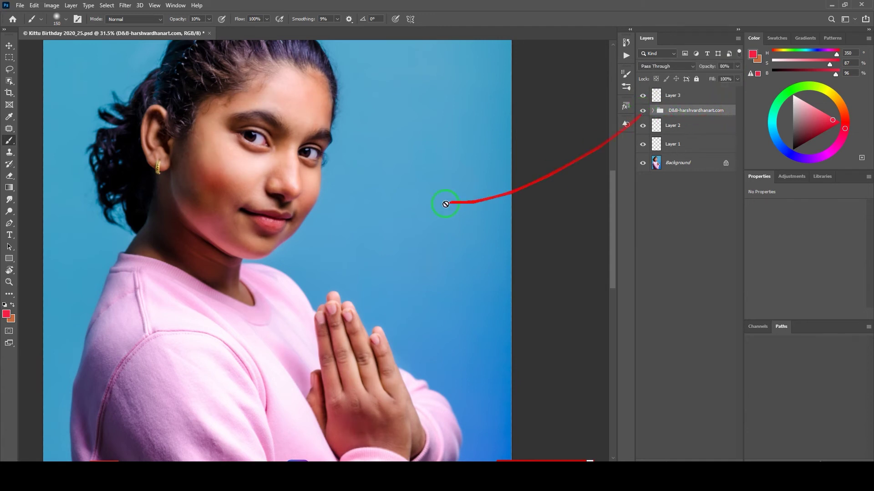
- Add a layer above Layer 3 and paint sampled background blues over the dark patches in the photo's lower corners with a 250-size brush
{"action": "left_click_drag", "start_coordinate": [386, 171], "coordinate": [325, 252]}
{"action": "left_click_drag", "start_coordinate": [275, 386], "coordinate": [348, 270]}
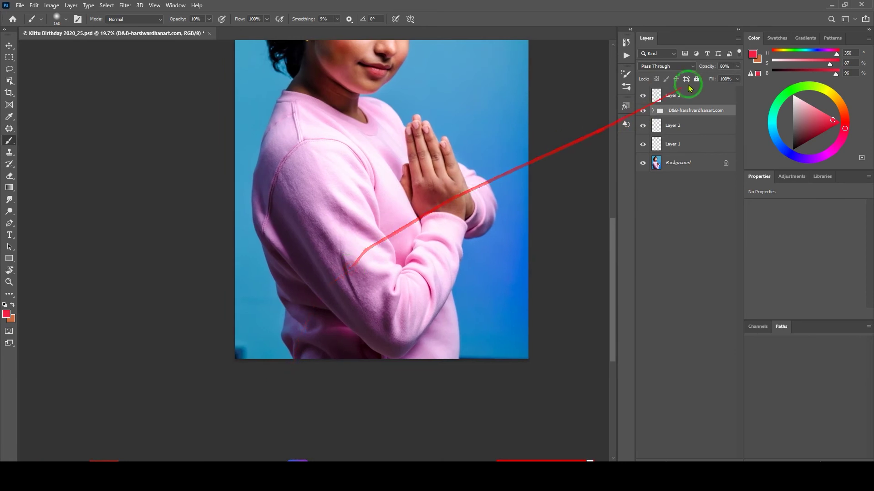
{"action": "left_click", "coordinate": [676, 96]}
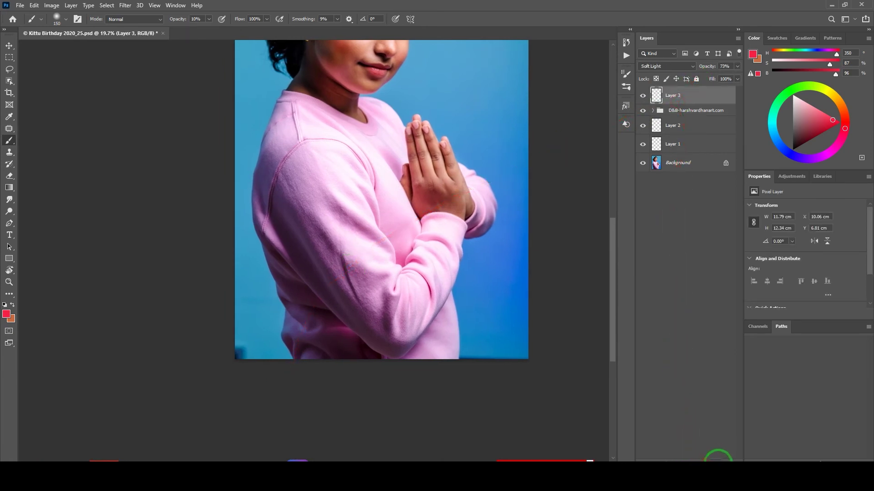
{"action": "left_click", "coordinate": [718, 463]}
{"action": "left_click_drag", "start_coordinate": [241, 339], "coordinate": [293, 357]}
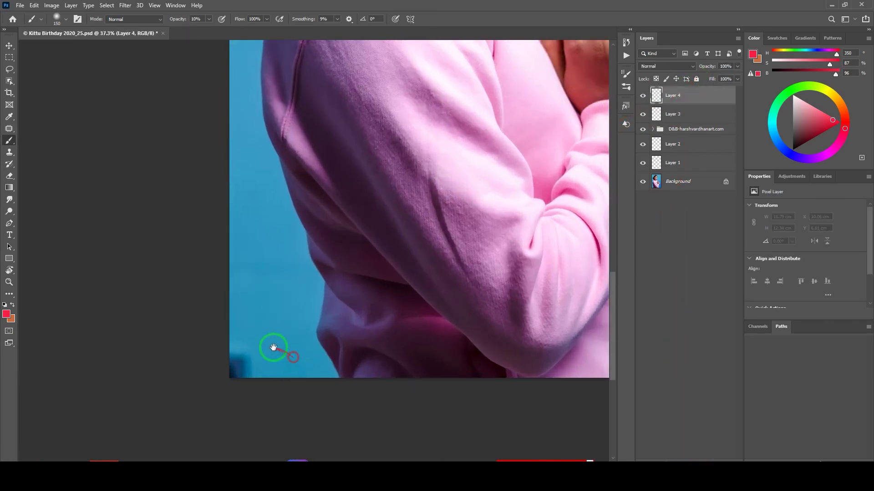
{"action": "left_click", "coordinate": [261, 331], "text": "alt"}
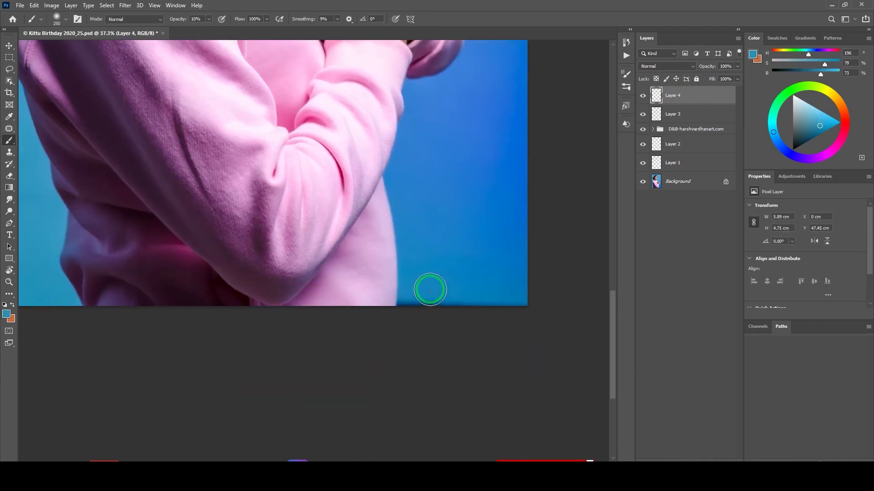
{"action": "left_click", "coordinate": [430, 290], "text": "alt"}
{"action": "mouse_move", "coordinate": [420, 310]}
{"action": "left_mouse_down"}
{"action": "mouse_move", "coordinate": [476, 304]}
{"action": "mouse_move", "coordinate": [418, 315]}
{"action": "mouse_move", "coordinate": [418, 296]}
{"action": "mouse_move", "coordinate": [485, 318]}
{"action": "left_mouse_up"}
{"action": "left_click_drag", "start_coordinate": [483, 158], "coordinate": [453, 172]}
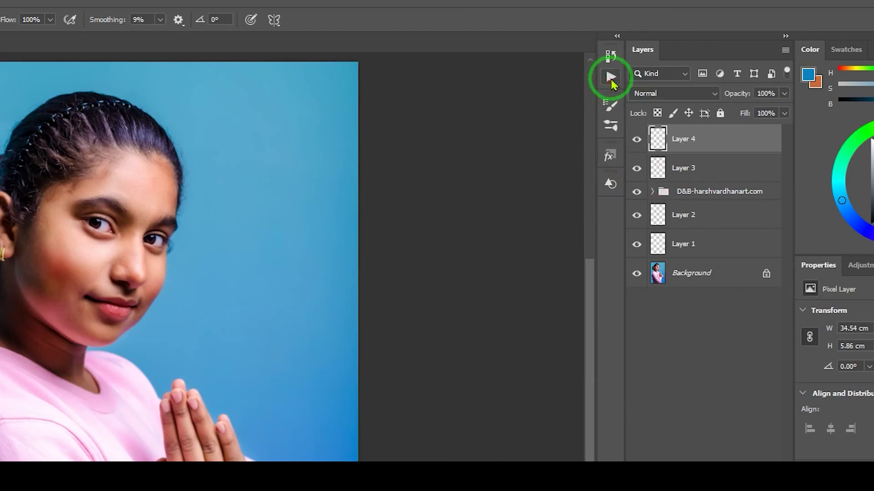
- Run the Pro Sharpening action with a High Pass radius of 1.5 pixels, and put the actions list away
{"action": "left_click", "coordinate": [627, 55]}
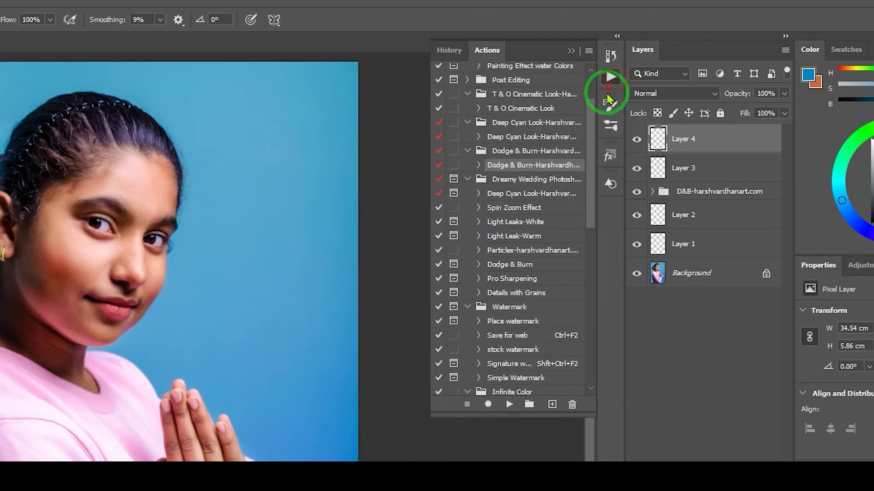
{"action": "left_click", "coordinate": [521, 281]}
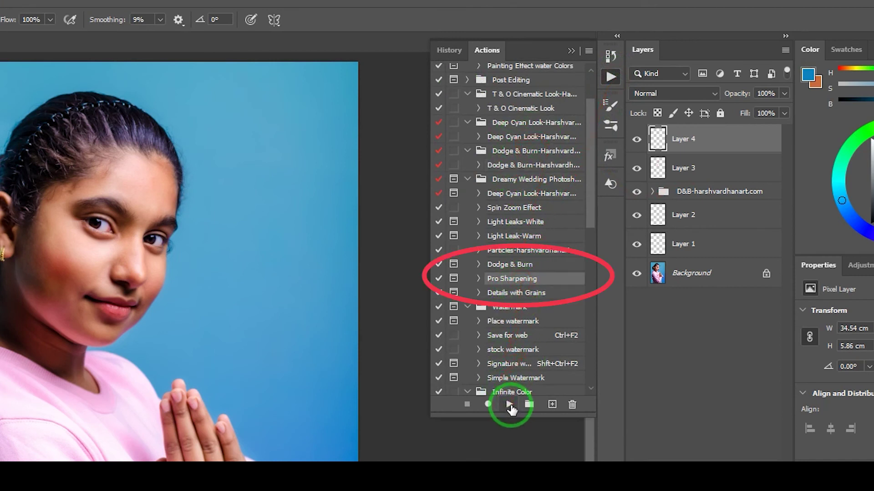
{"action": "left_click", "coordinate": [510, 404]}
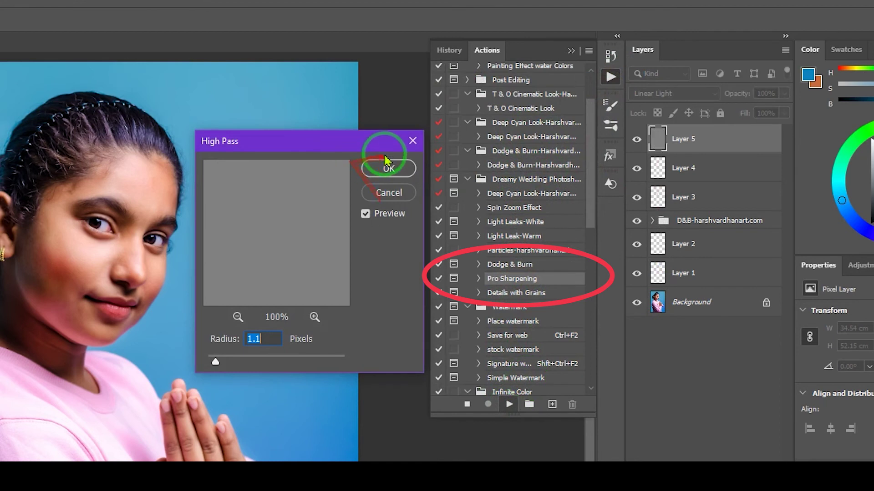
{"action": "key", "text": "Up"}
{"action": "key", "text": "Up"}
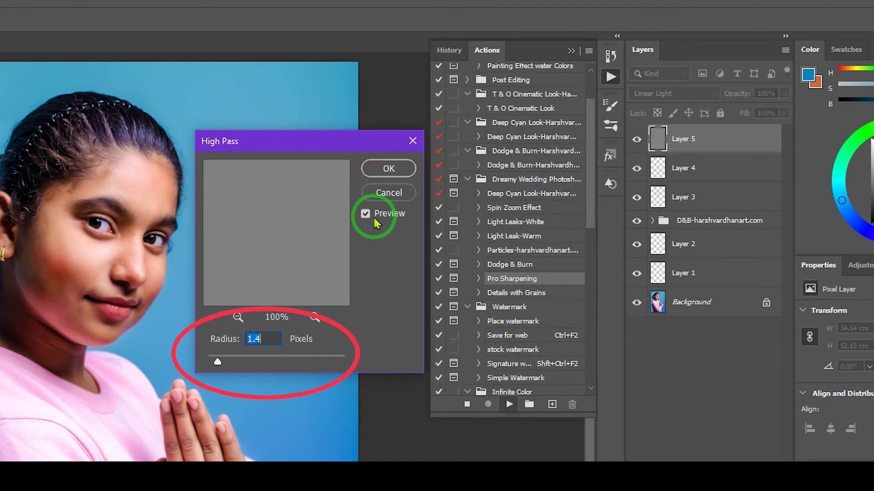
{"action": "key", "text": "Up"}
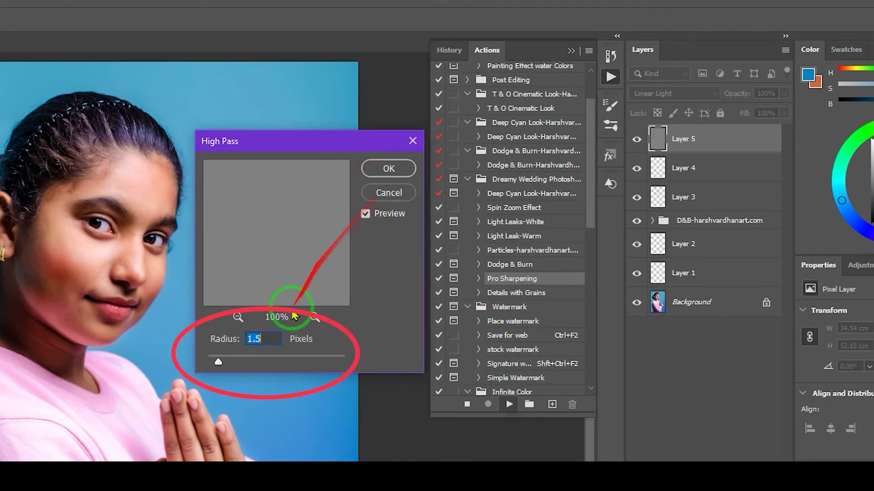
{"action": "left_click", "coordinate": [394, 170]}
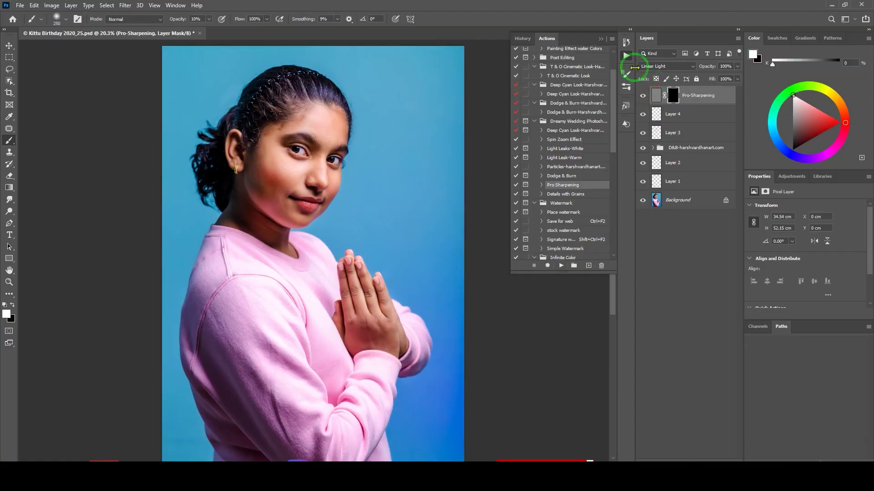
{"action": "left_click", "coordinate": [627, 58]}
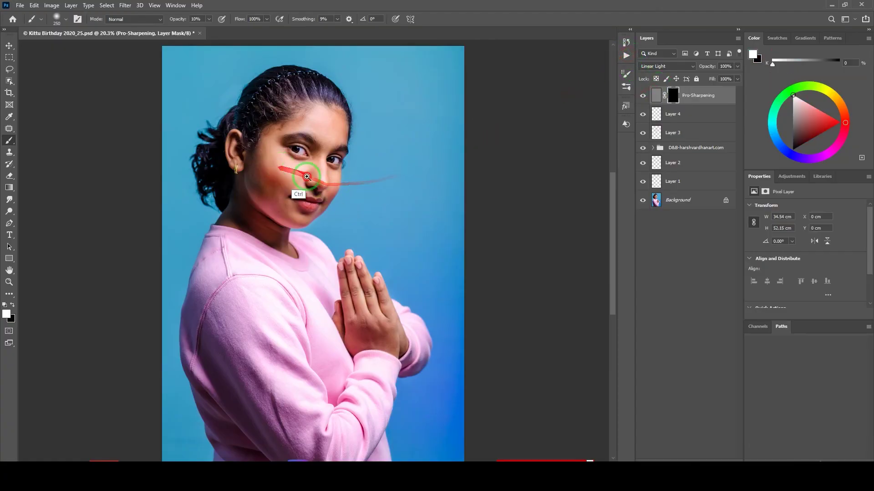
- Paint white on the Pro-Sharpening mask over the facial features with a Soft Round brush at 100% opacity, reduced to size 150
{"action": "scroll", "coordinate": [292, 185], "scroll_direction": "up", "scroll_amount": 3}
{"action": "right_click", "coordinate": [344, 168]}
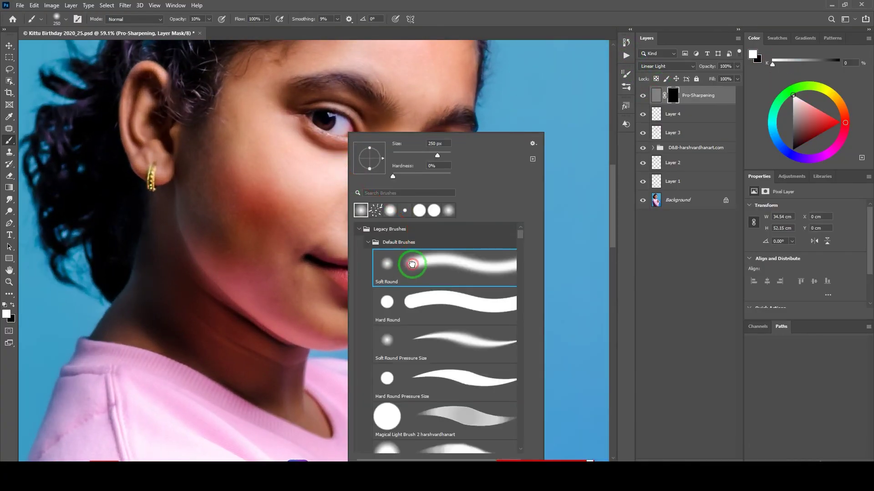
{"action": "double_click", "coordinate": [412, 264]}
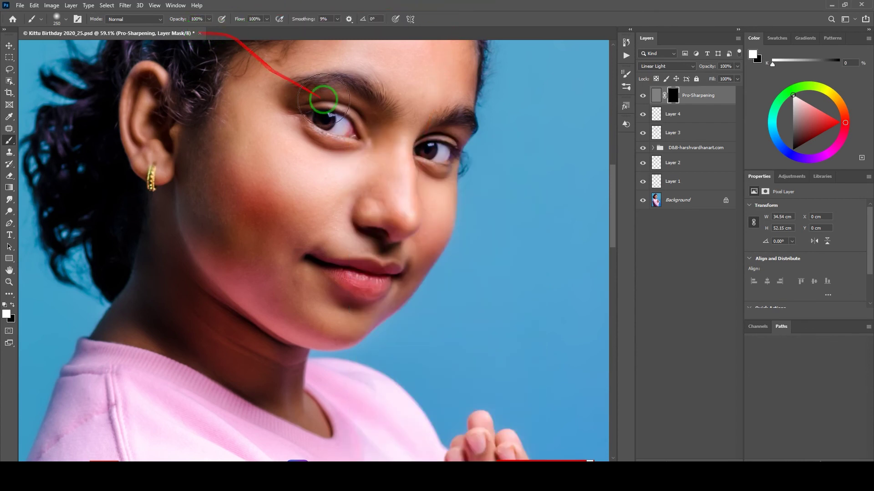
{"action": "key", "text": "bracketleft"}
{"action": "key", "text": "bracketleft"}
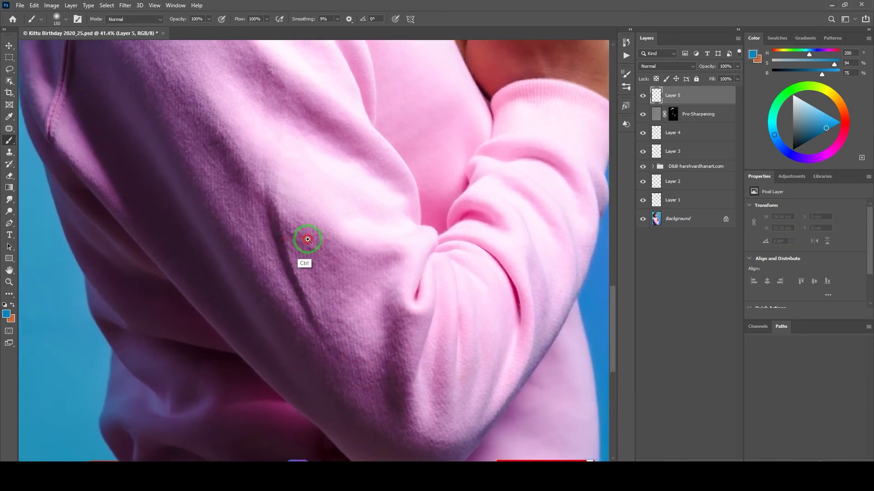
- Choose the healing tool for retouching the pink sweatshirt's sleeve on Layer 5
{"action": "left_click", "coordinate": [308, 239], "text": "ctrl"}
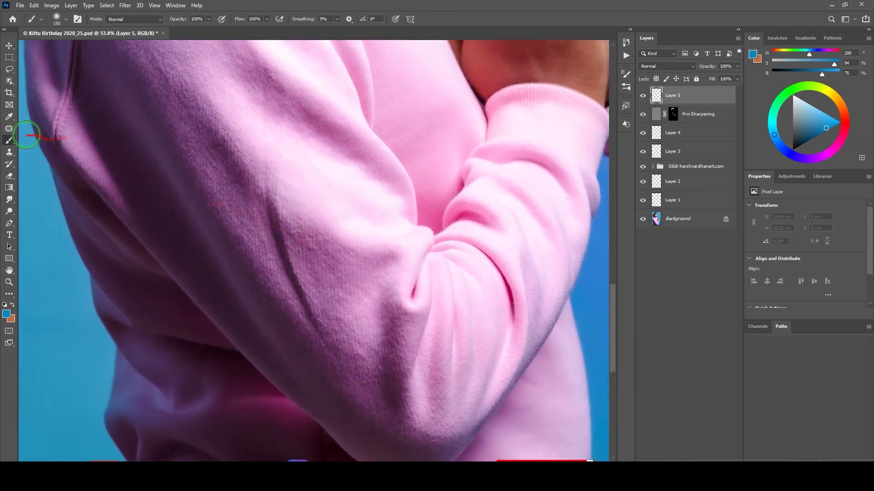
{"action": "left_click", "coordinate": [9, 129]}
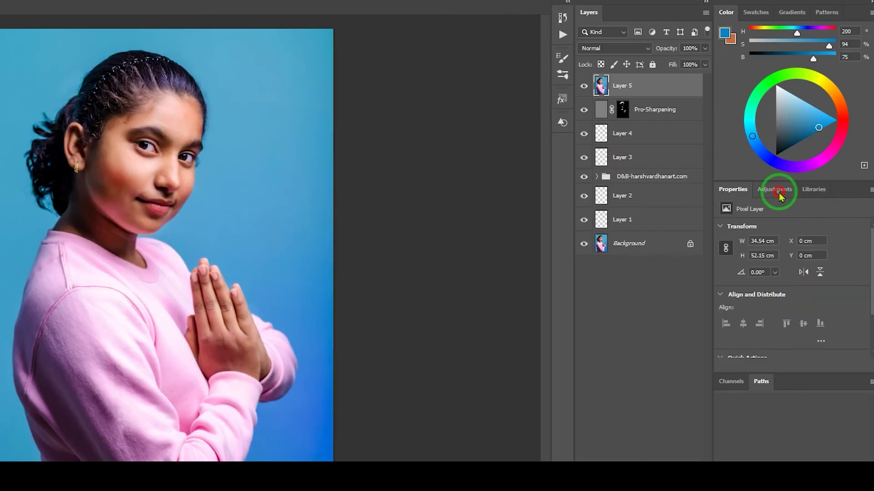
- Add a Selective Color adjustment layer above Layer 5 and slightly lower the cyan in the Reds
{"action": "left_click", "coordinate": [791, 177]}
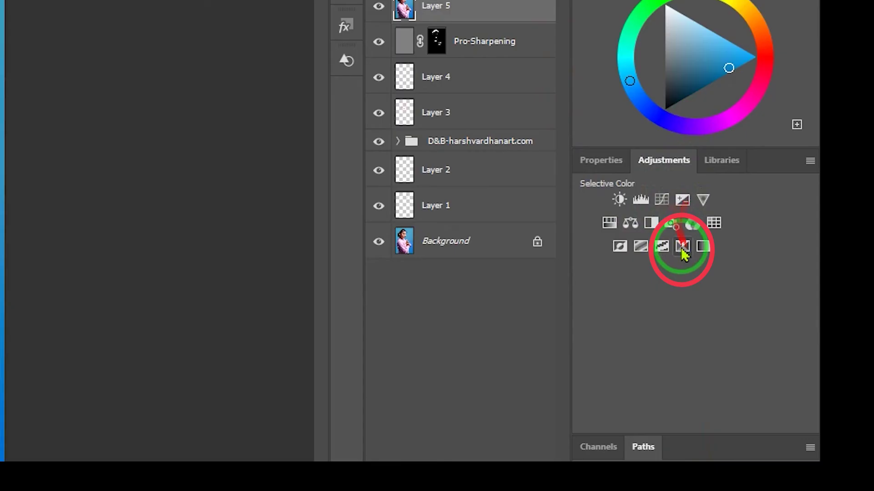
{"action": "left_click", "coordinate": [682, 247]}
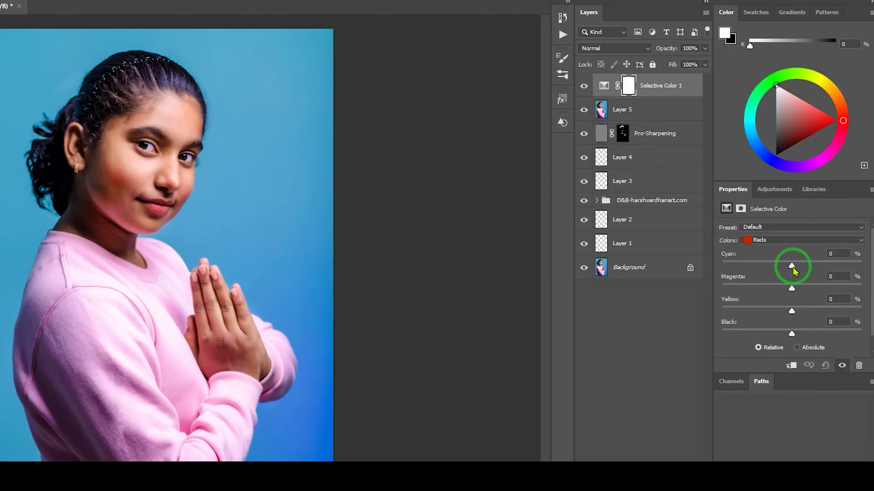
{"action": "mouse_move", "coordinate": [792, 267]}
{"action": "left_mouse_down"}
{"action": "mouse_move", "coordinate": [774, 269]}
{"action": "mouse_move", "coordinate": [798, 267]}
{"action": "mouse_move", "coordinate": [781, 266]}
{"action": "left_mouse_up"}
{"action": "left_click_drag", "start_coordinate": [792, 289], "coordinate": [791, 336]}
- Adjust the Cyans in Selective Color to Cyan +41, Magenta -9, Yellow +17 and Black +1
{"action": "left_click", "coordinate": [783, 241]}
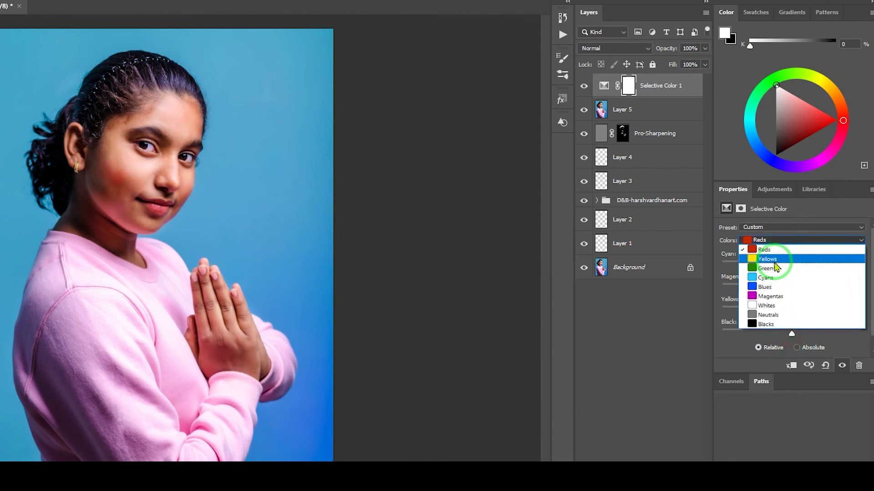
{"action": "left_click", "coordinate": [775, 277]}
{"action": "left_click_drag", "start_coordinate": [791, 266], "coordinate": [823, 265]}
- Add a layer above Selective Color 1 and paint sampled skin tones over the forehead with a size 70 brush at 10% opacity
{"action": "left_click_drag", "start_coordinate": [147, 150], "coordinate": [175, 298]}
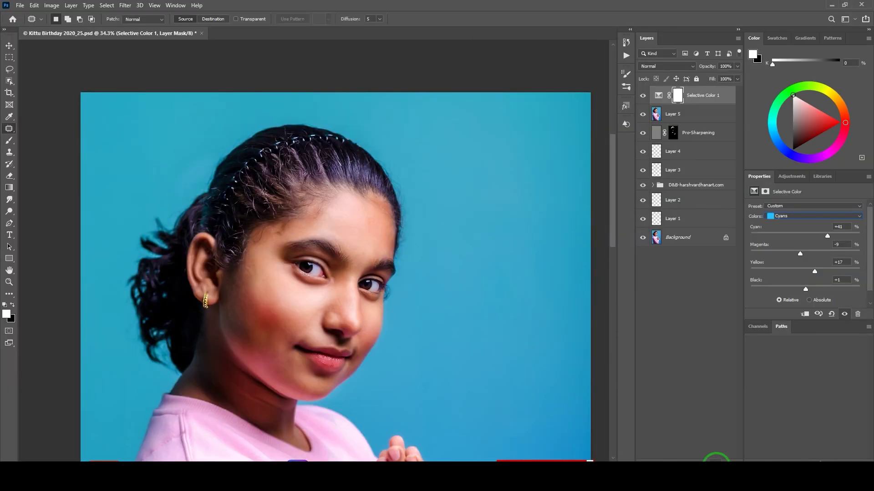
{"action": "left_click", "coordinate": [715, 464]}
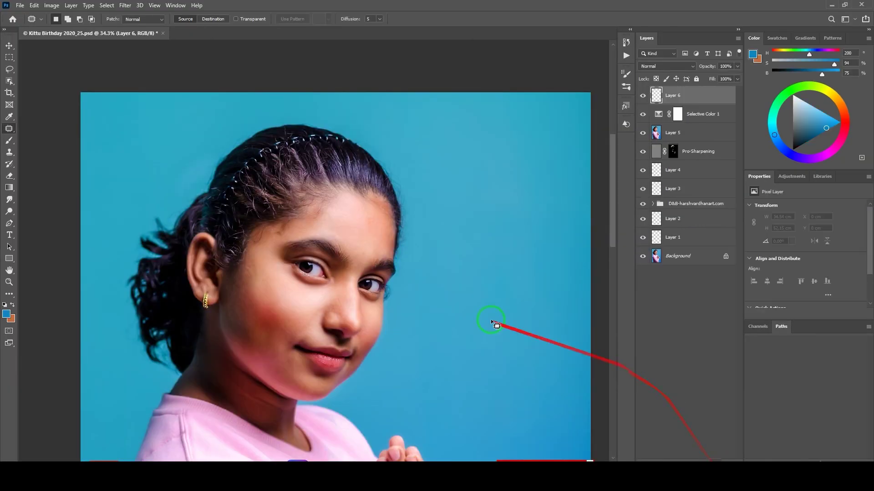
{"action": "mouse_move", "coordinate": [249, 230]}
{"action": "left_mouse_down"}
{"action": "mouse_move", "coordinate": [278, 253]}
{"action": "mouse_move", "coordinate": [313, 210]}
{"action": "left_mouse_up"}
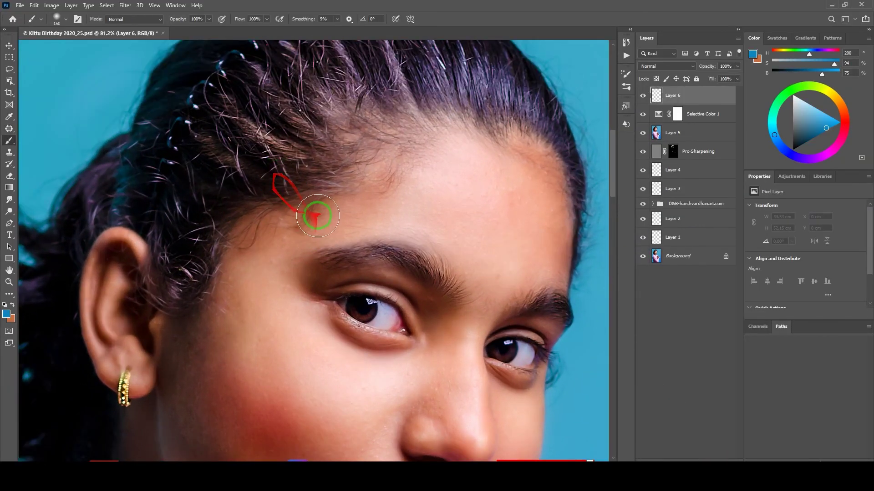
{"action": "key", "text": "b"}
{"action": "right_click", "coordinate": [320, 210]}
{"action": "left_click", "coordinate": [215, 25]}
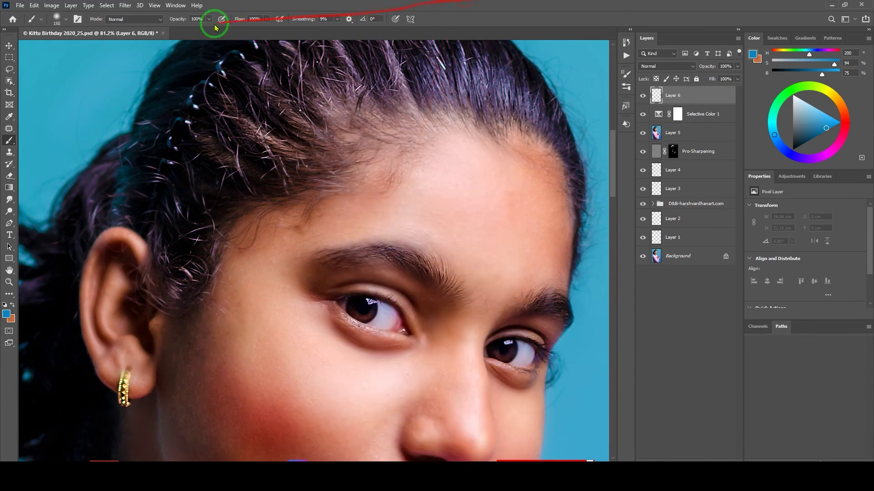
{"action": "key", "text": "1"}
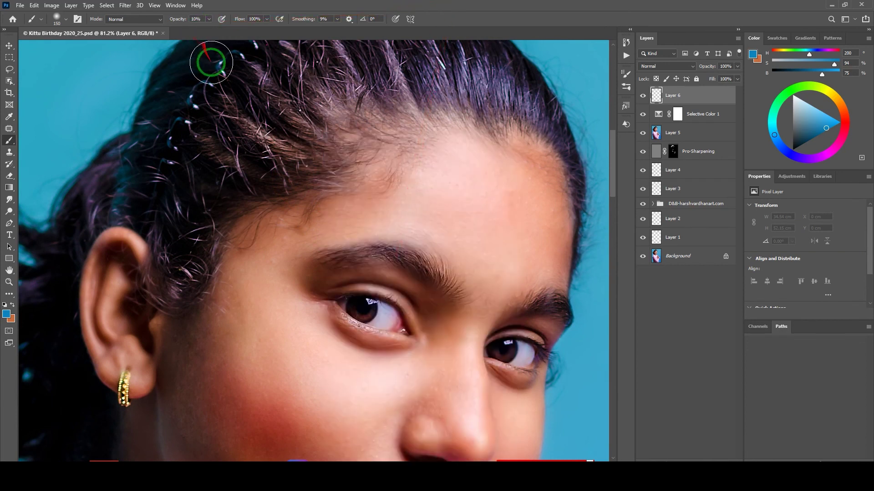
{"action": "left_click", "coordinate": [335, 210], "text": "alt"}
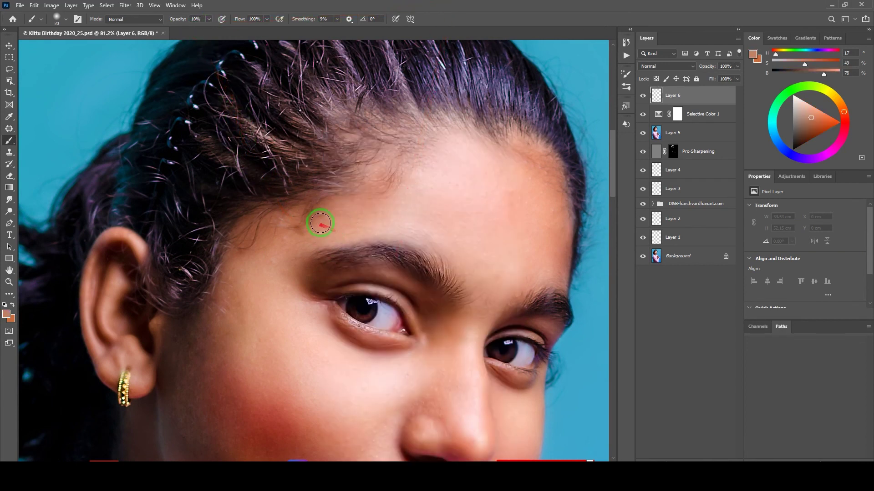
{"action": "mouse_move", "coordinate": [320, 223]}
{"action": "left_mouse_down"}
{"action": "mouse_move", "coordinate": [308, 226]}
{"action": "mouse_move", "coordinate": [406, 203]}
{"action": "mouse_move", "coordinate": [310, 238]}
{"action": "mouse_move", "coordinate": [428, 185]}
{"action": "left_mouse_up"}
{"action": "left_click", "coordinate": [433, 203], "text": "alt"}
{"action": "left_click_drag", "start_coordinate": [474, 179], "coordinate": [404, 207]}
{"action": "left_click_drag", "start_coordinate": [474, 274], "coordinate": [514, 223]}
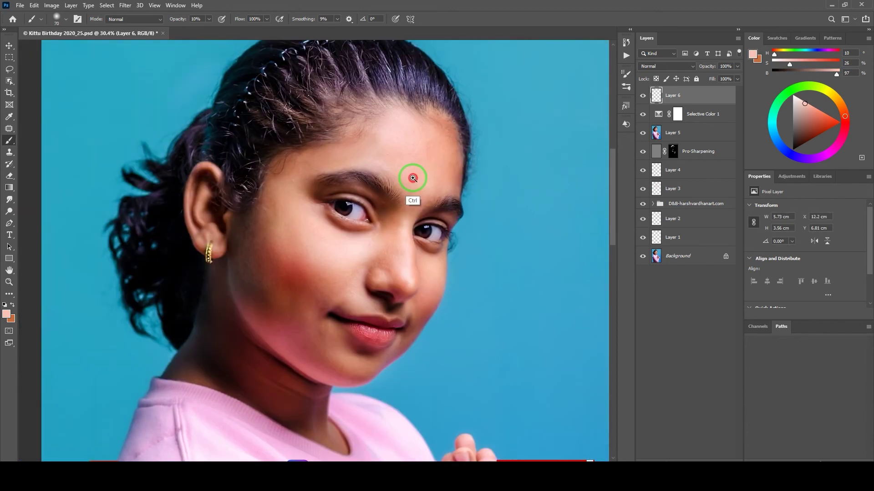
- Sample skin tones around the nose and blend them over the nose bridge on Layer 6 with a smaller brush at 10% opacity
{"action": "left_click_drag", "start_coordinate": [413, 180], "coordinate": [410, 179]}
{"action": "left_click_drag", "start_coordinate": [412, 275], "coordinate": [430, 252]}
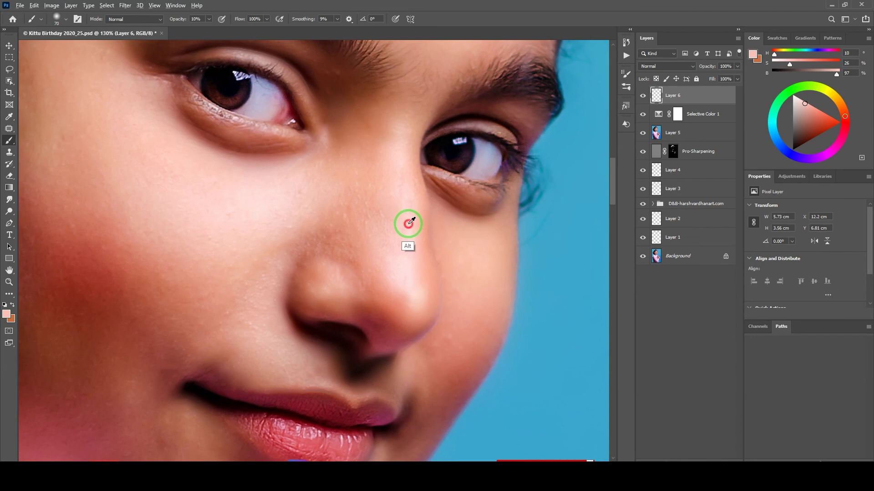
{"action": "left_click", "coordinate": [413, 221], "text": "alt"}
{"action": "left_click", "coordinate": [342, 228], "text": "alt"}
{"action": "mouse_move", "coordinate": [351, 219]}
{"action": "left_mouse_down"}
{"action": "mouse_move", "coordinate": [339, 234]}
{"action": "mouse_move", "coordinate": [400, 236]}
{"action": "left_mouse_up"}
{"action": "mouse_move", "coordinate": [389, 138]}
{"action": "left_mouse_down"}
{"action": "mouse_move", "coordinate": [364, 153]}
{"action": "mouse_move", "coordinate": [362, 171]}
{"action": "left_mouse_up"}
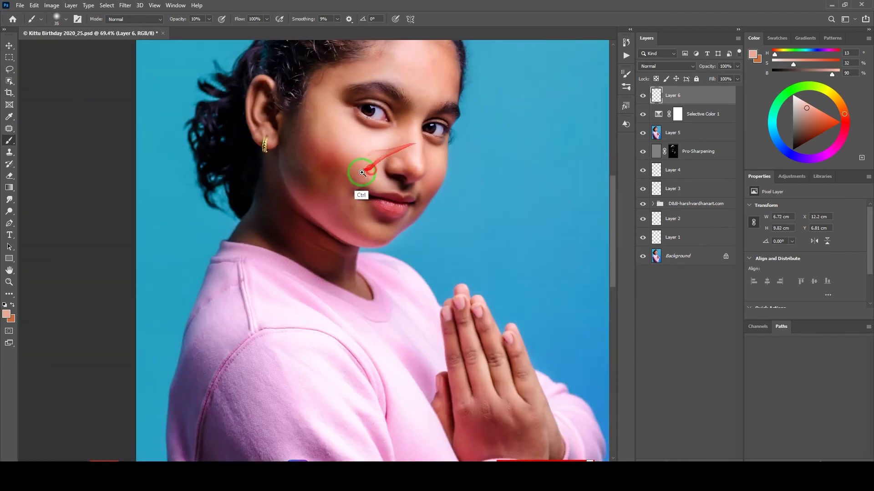
- Preview the whole portrait in full-screen mode, and stamp the visible layers into a new layer at the top of the stack
{"action": "left_click_drag", "start_coordinate": [424, 197], "coordinate": [387, 211]}
{"action": "key", "text": "f"}
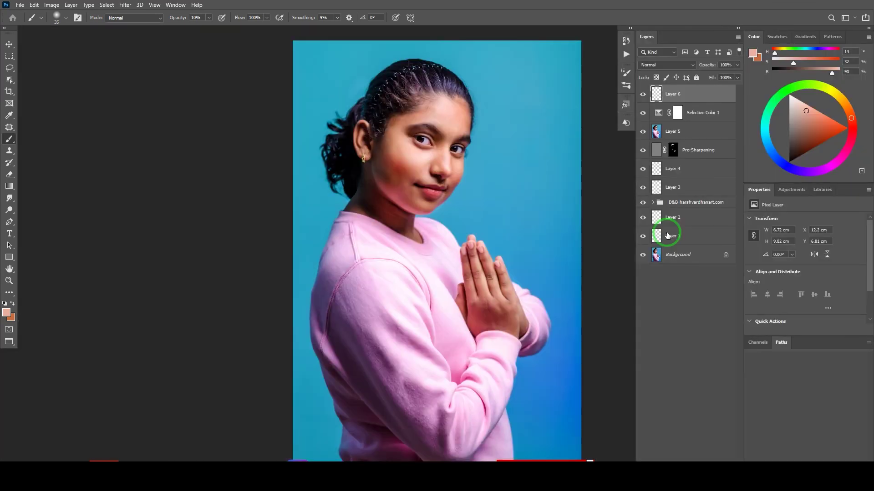
{"action": "key", "text": "f"}
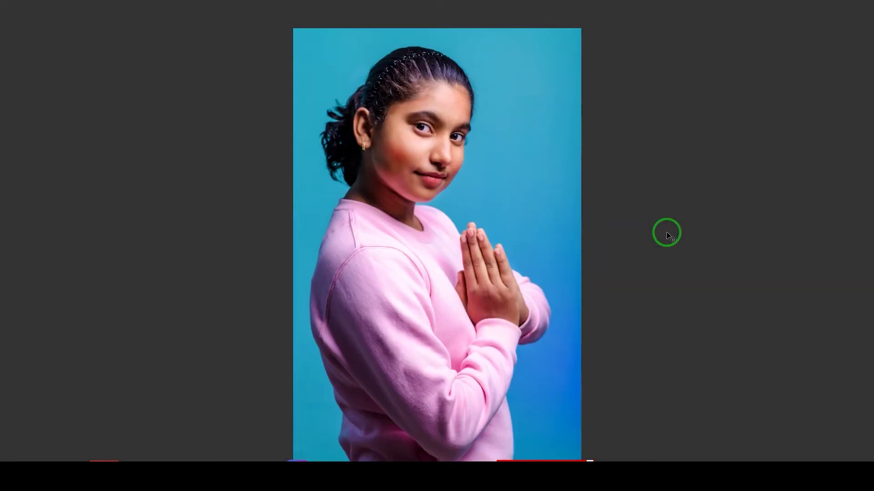
{"action": "key", "text": "ctrl+0"}
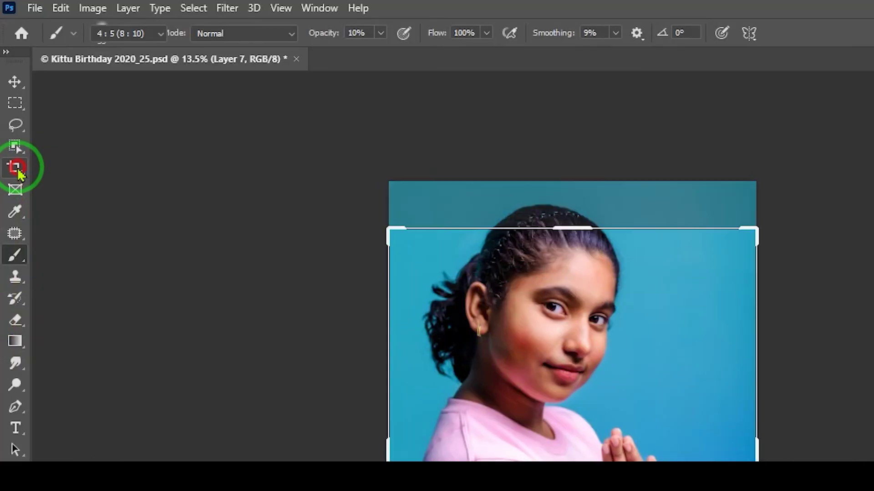
- Widen the canvas on both sides to a 4:5 (8:10) ratio at the photo's full height with a Content-Aware crop
{"action": "left_click", "coordinate": [15, 168]}
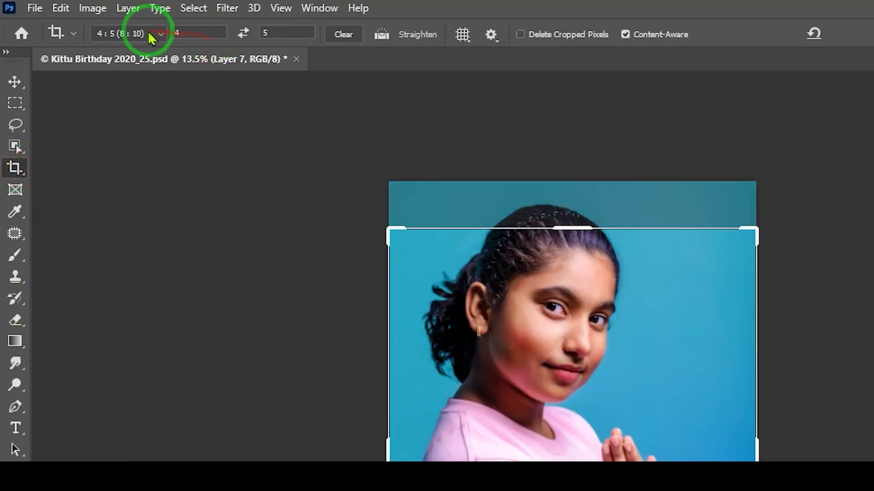
{"action": "left_click", "coordinate": [145, 37]}
{"action": "left_click", "coordinate": [146, 110]}
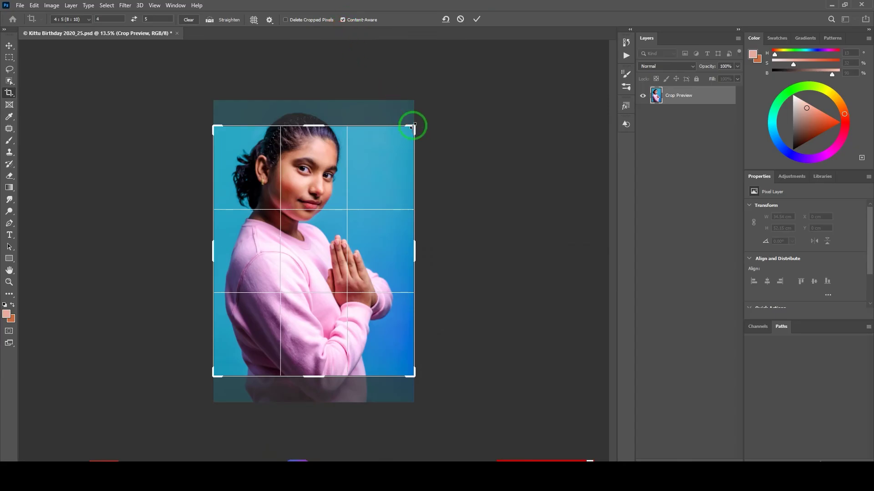
{"action": "left_click_drag", "start_coordinate": [412, 126], "coordinate": [447, 112]}
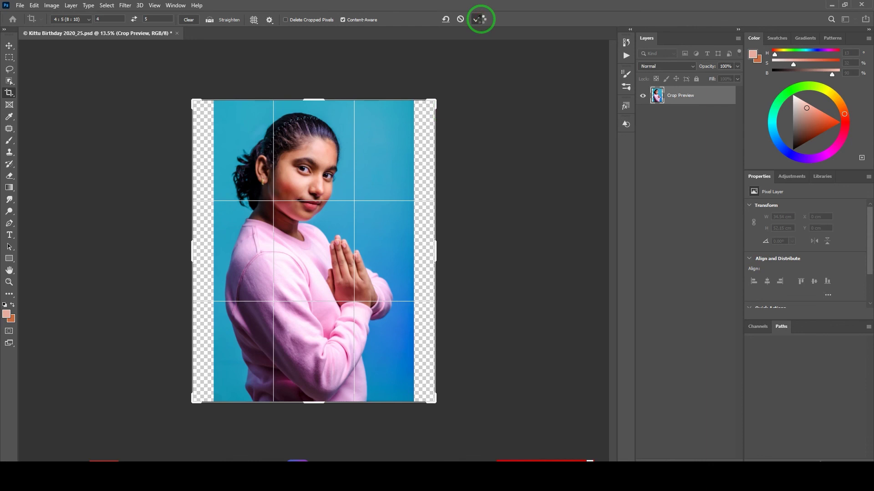
{"action": "left_click", "coordinate": [476, 19]}
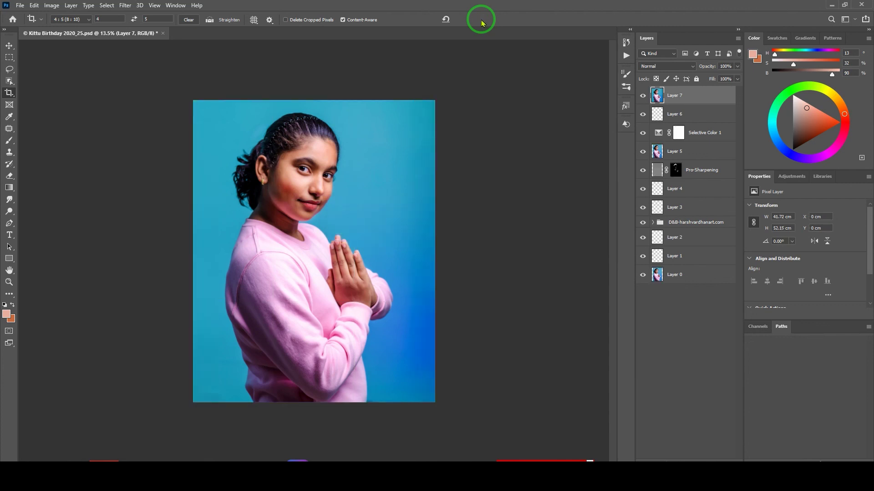
{"action": "key", "text": "v"}
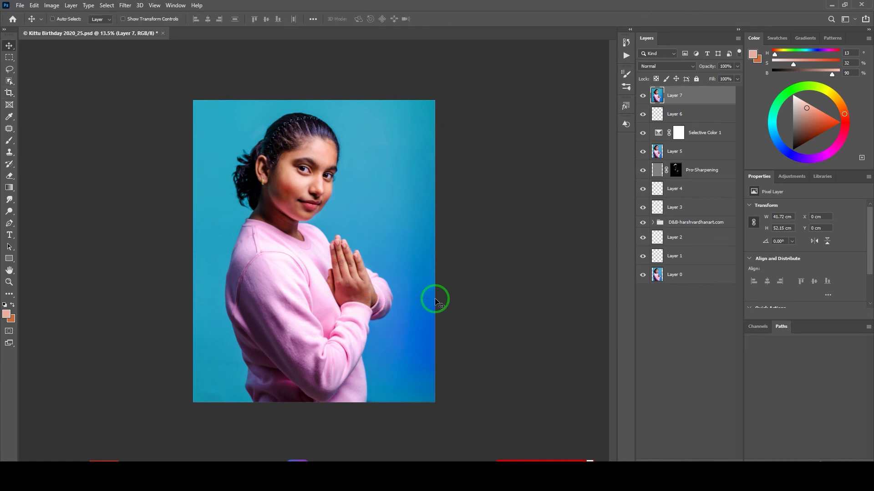
{"action": "left_click_drag", "start_coordinate": [360, 214], "coordinate": [386, 242]}
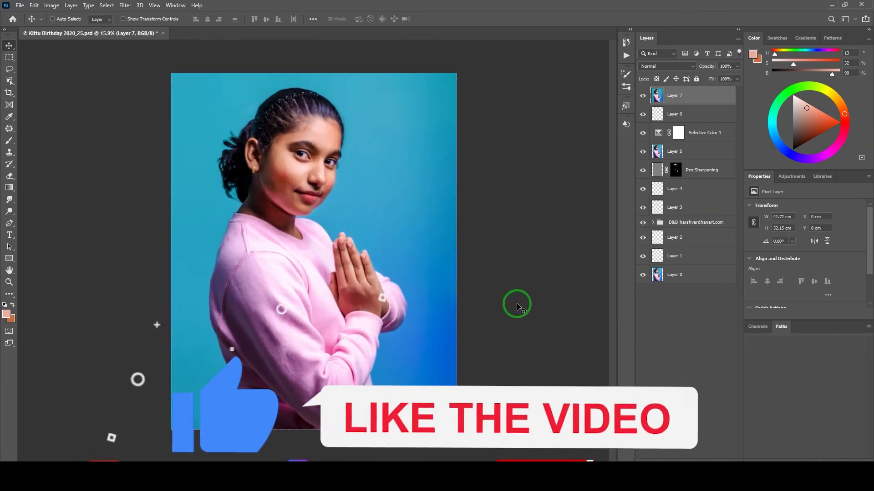